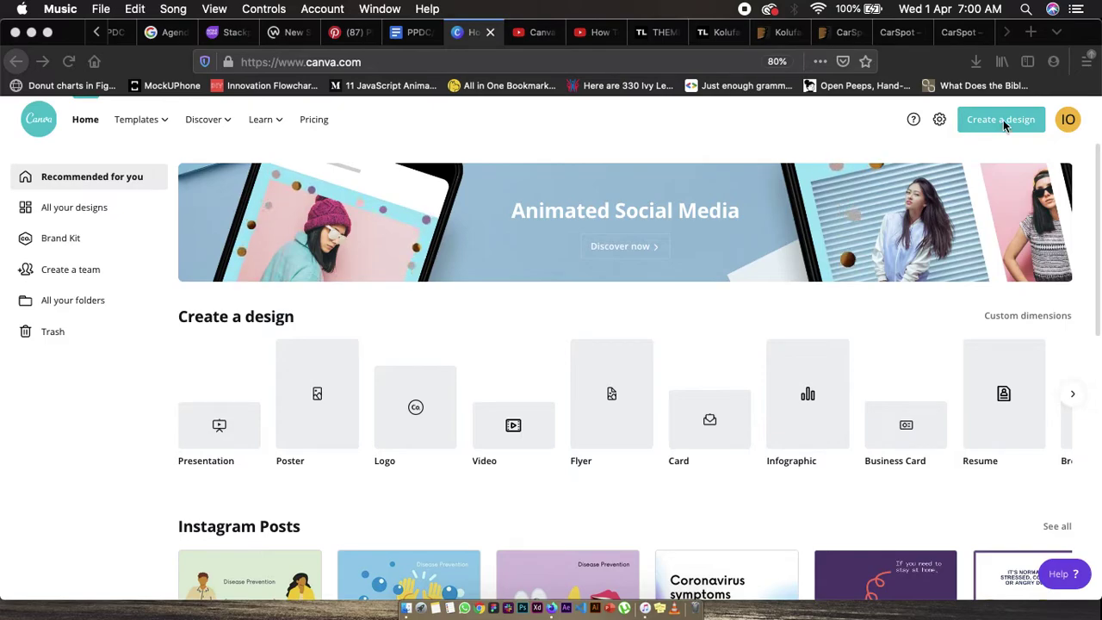
Bring Canva forward, browse the Create a design list of design types, then close it
left_click(1003, 126)
left_click(1004, 125)
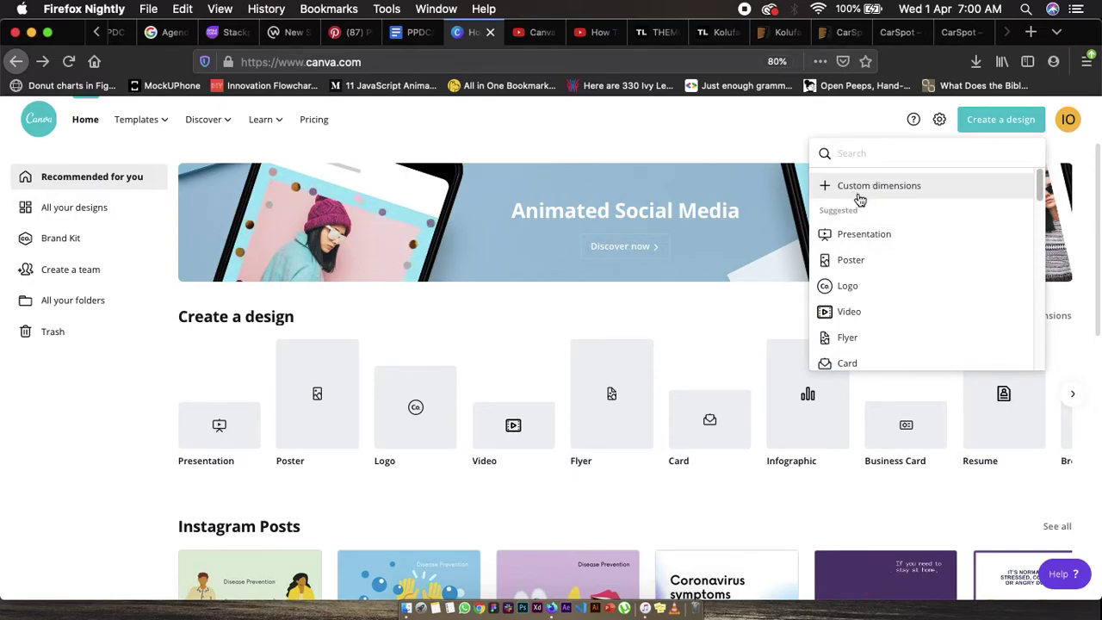
scroll(867, 280, "down", 2)
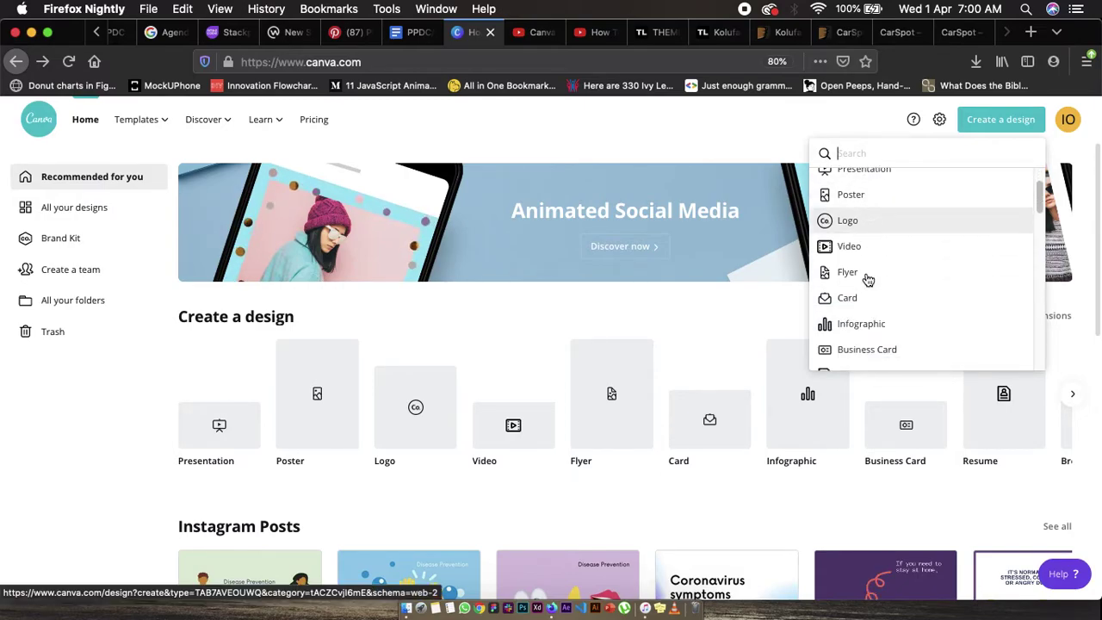
scroll(867, 280, "down", 2)
scroll(865, 280, "up", 4)
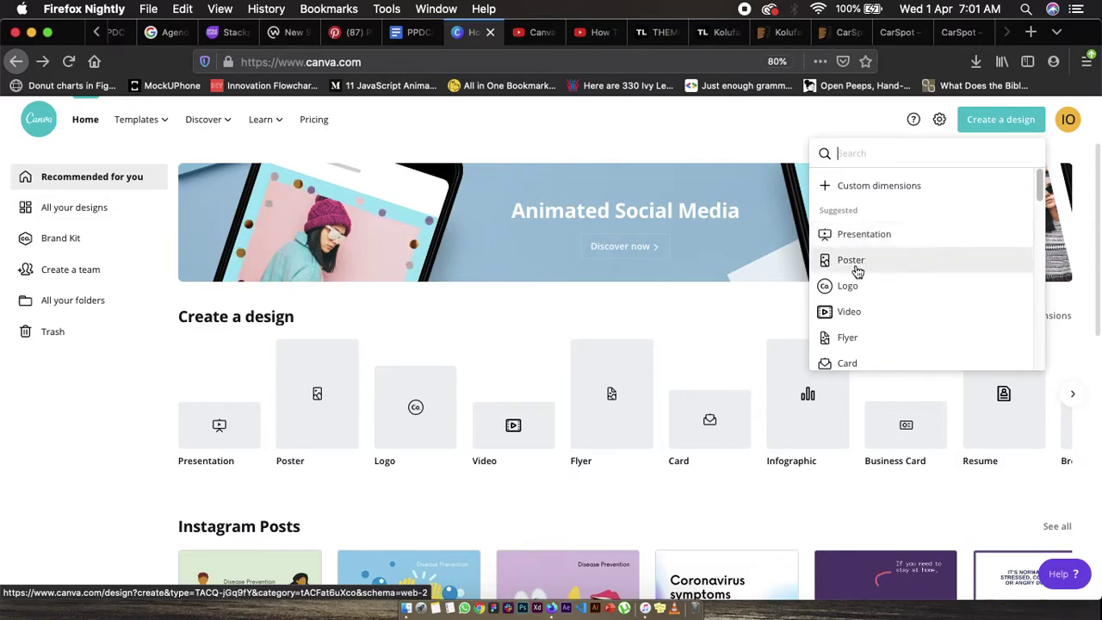
scroll(850, 300, "down", 2)
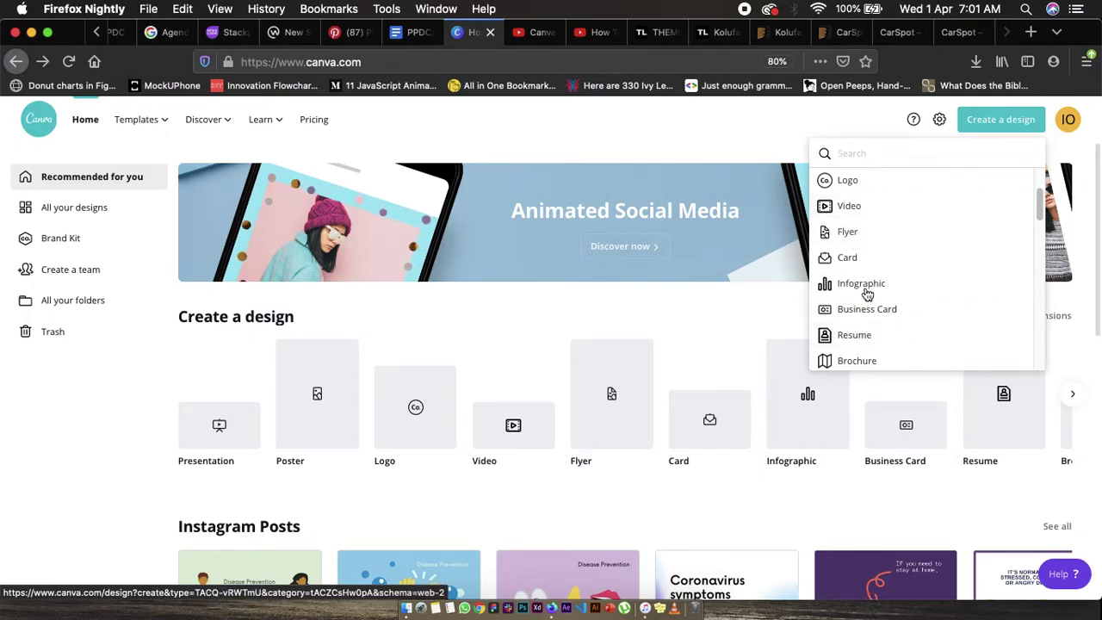
left_click(717, 128)
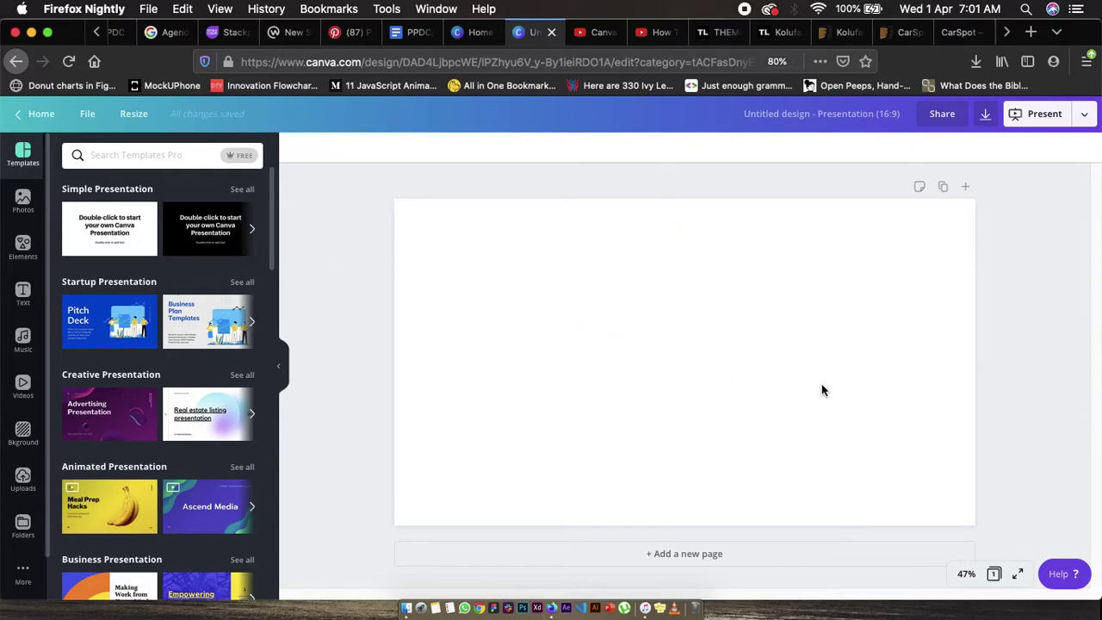
Return to the Canva Home tab, leaving the new blank presentation open
left_click(473, 31)
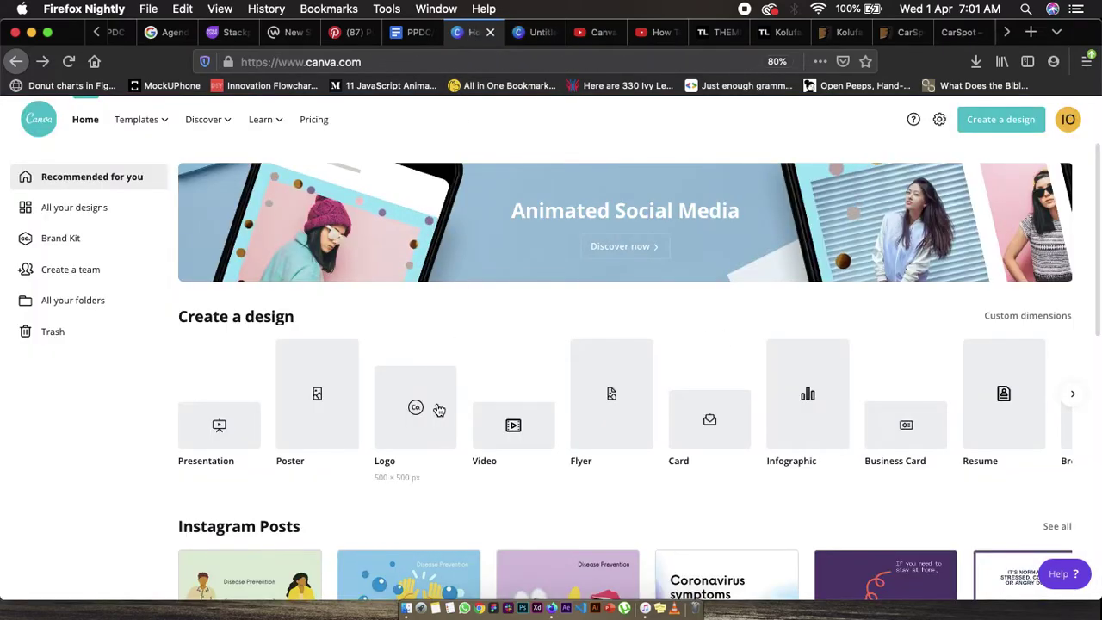
Scroll the Home page Presentations carousel toward 'The Future of Communication' template
scroll(437, 409, "down", 7)
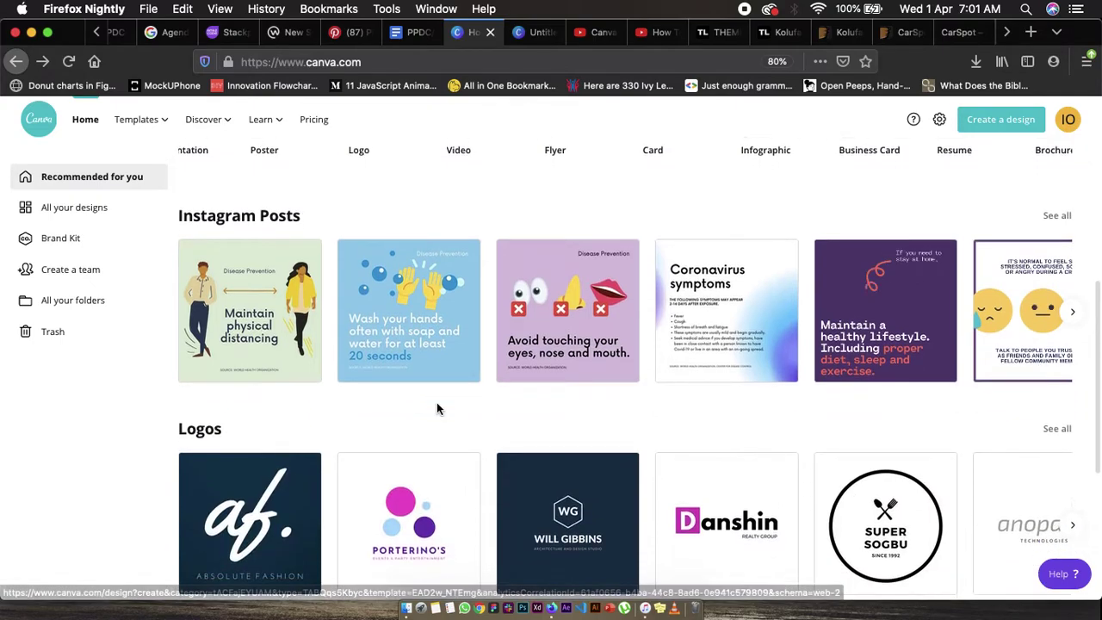
scroll(436, 402, "down", 2)
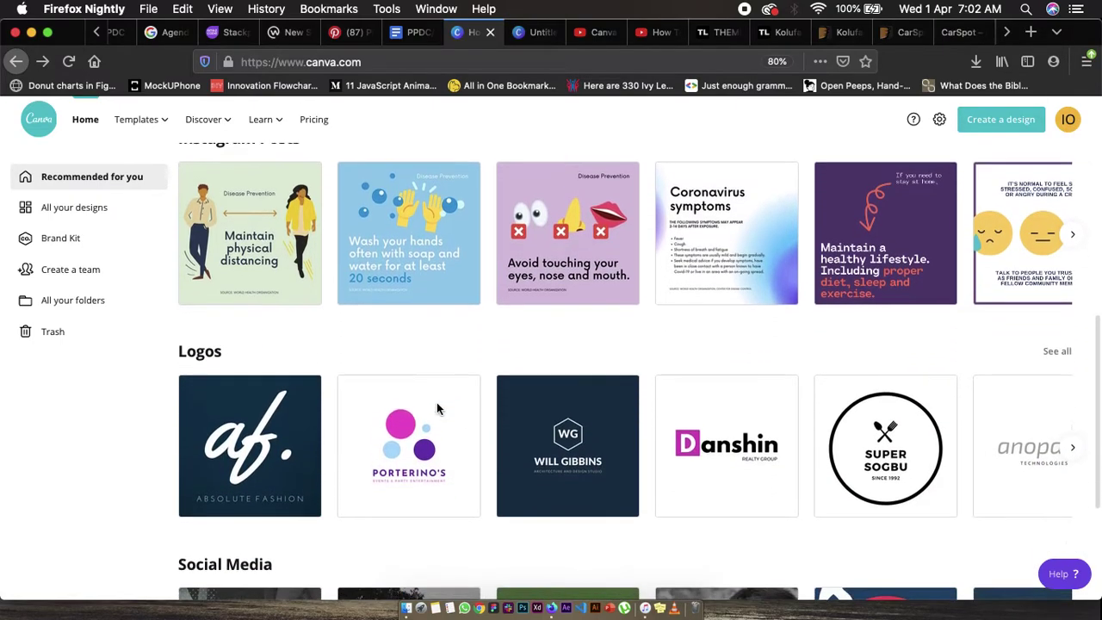
scroll(436, 402, "up", 3)
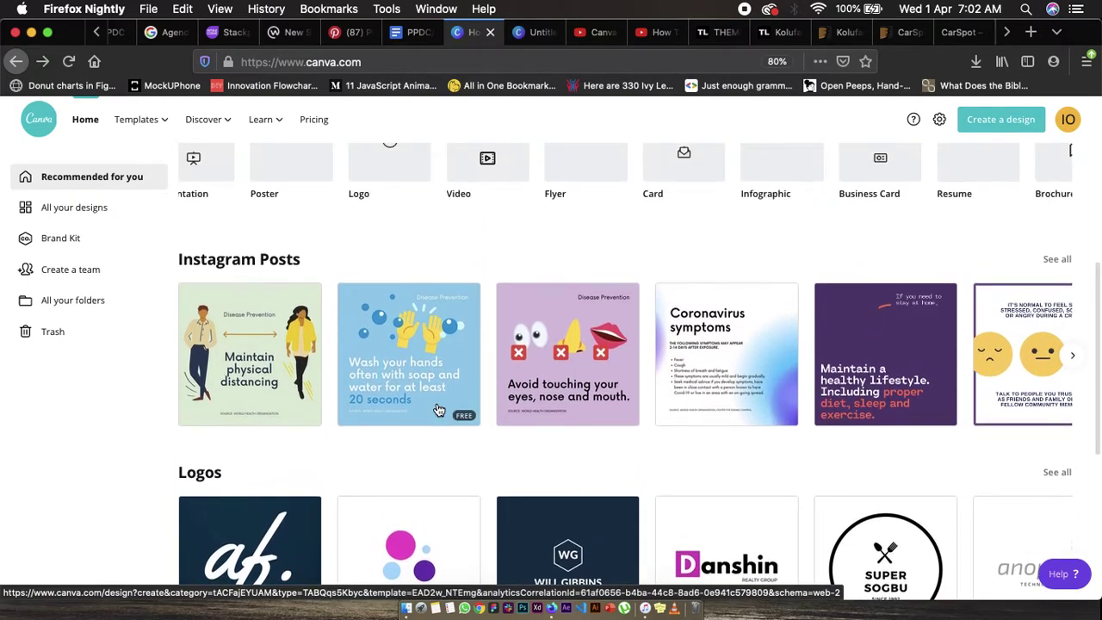
scroll(437, 409, "down", 12)
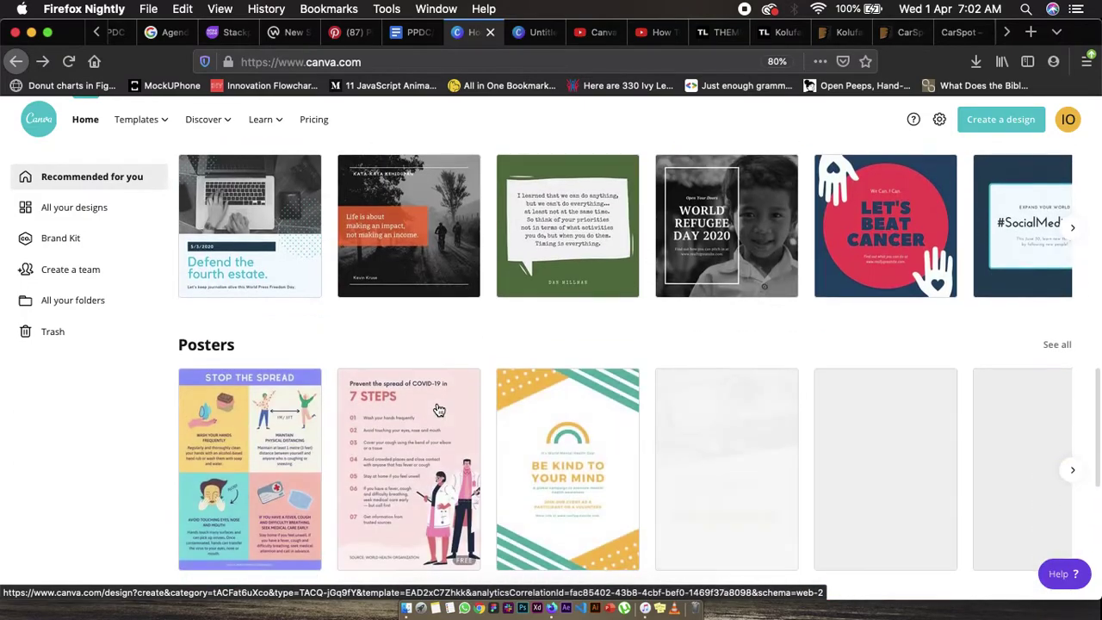
scroll(438, 410, "down", 8)
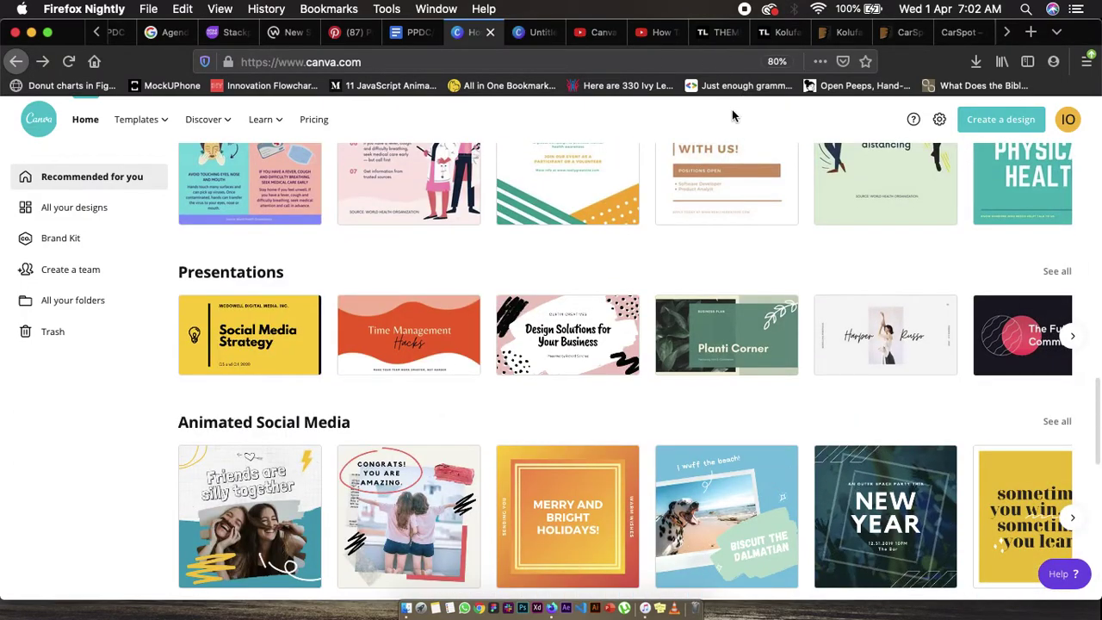
left_click(531, 32)
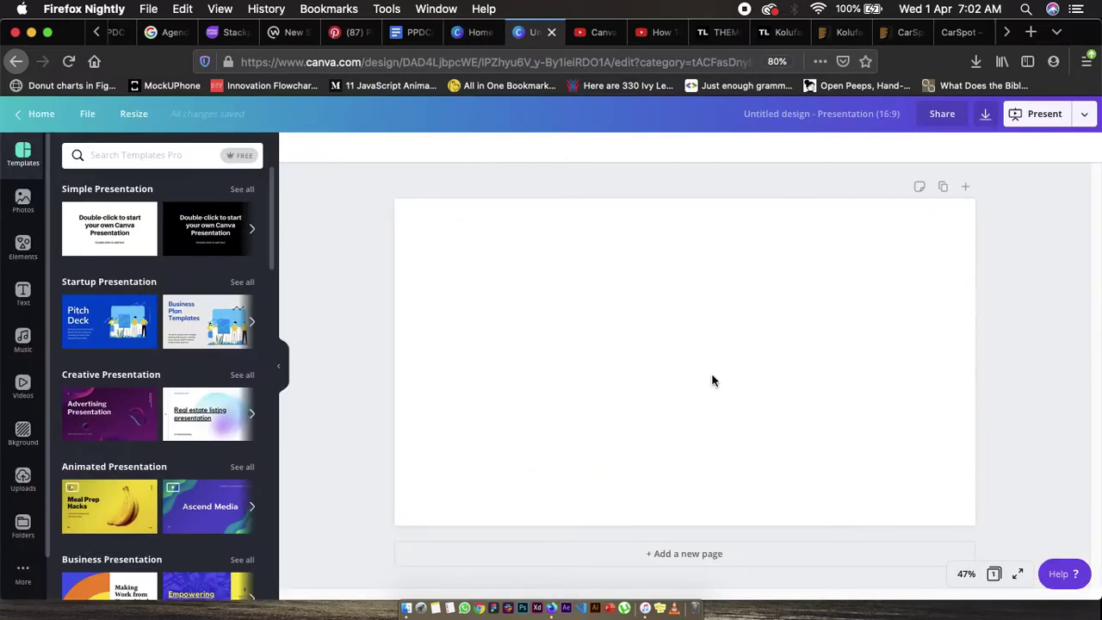
left_click(473, 32)
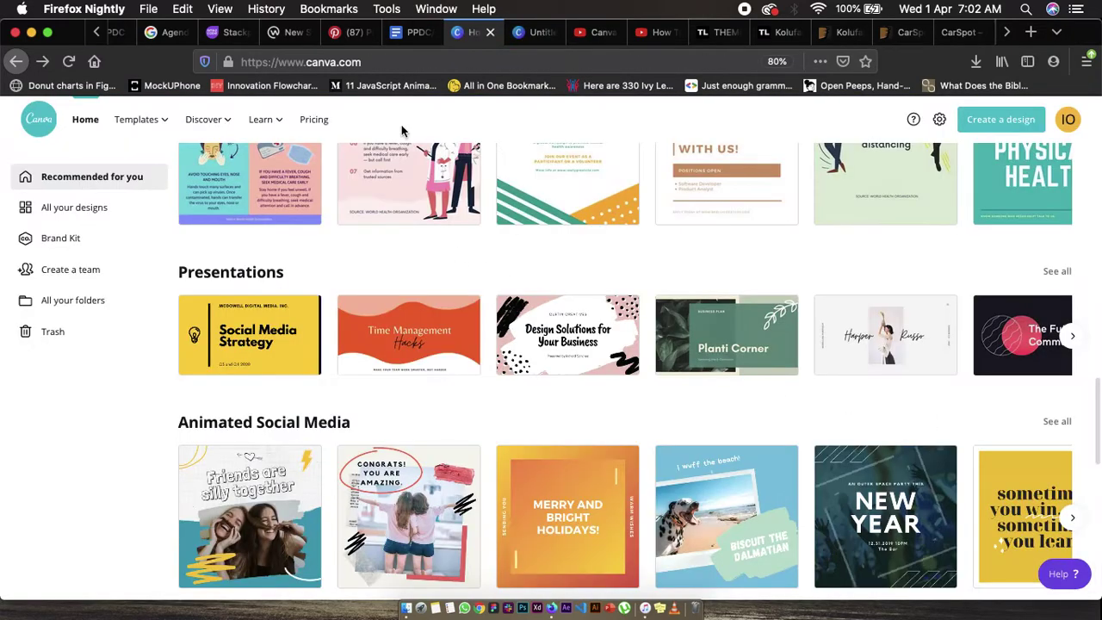
scroll(602, 344, "right", 5)
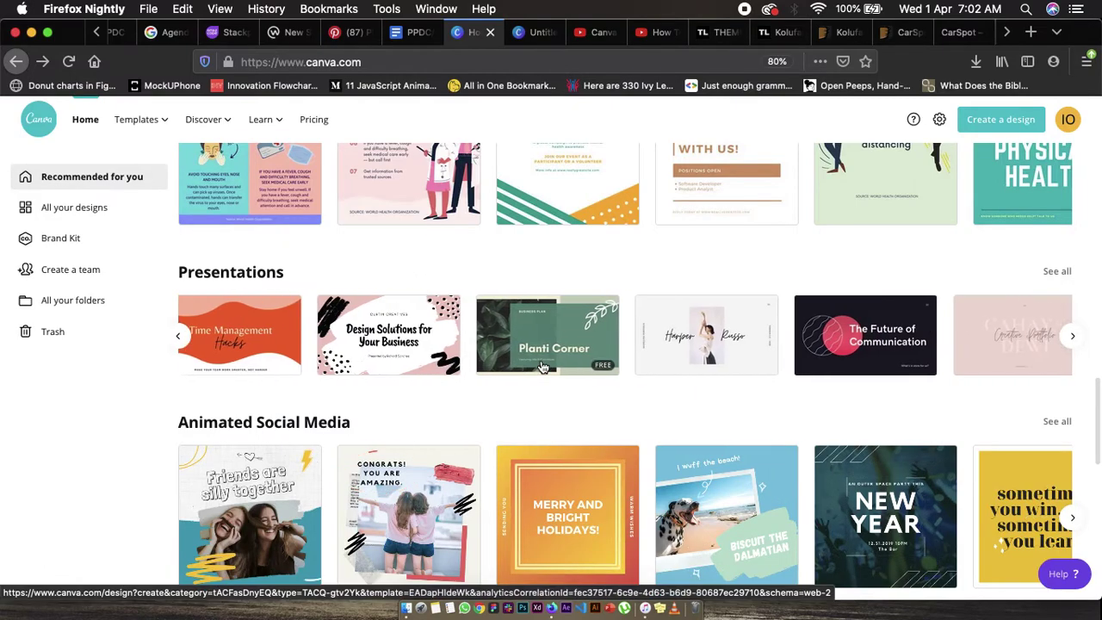
scroll(542, 367, "right", 2)
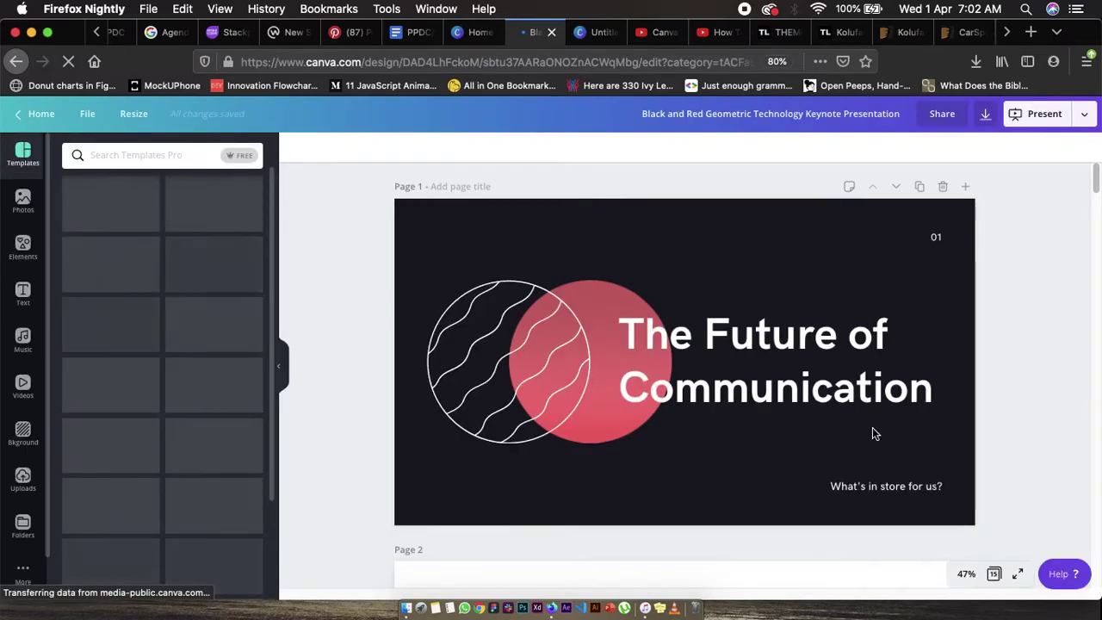
scroll(871, 427, "down", 5)
scroll(871, 429, "down", 5)
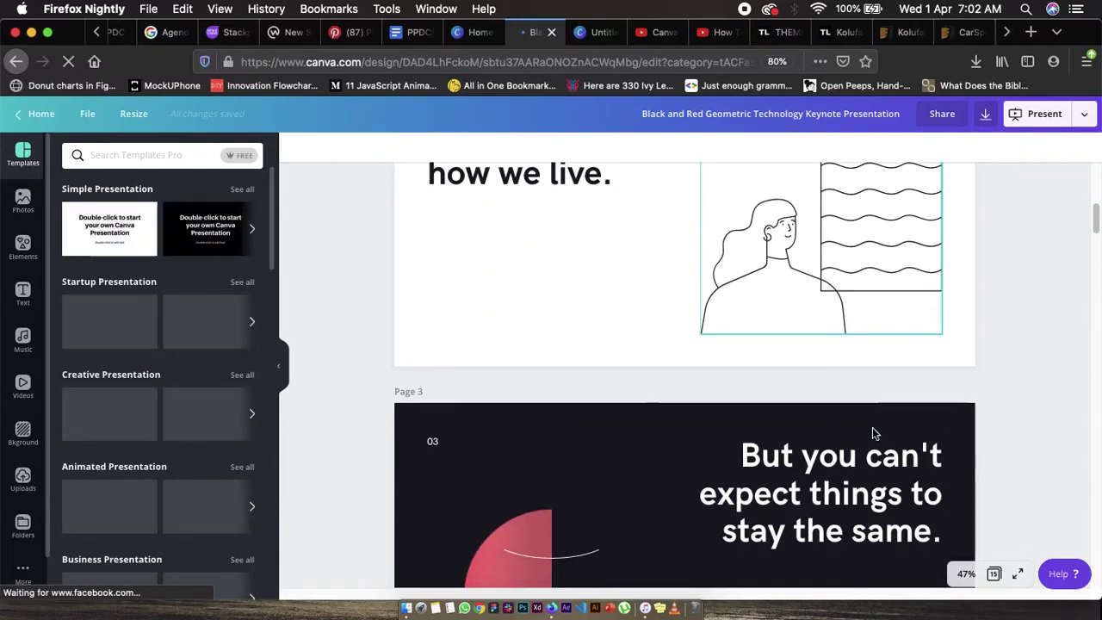
scroll(872, 433, "down", 6)
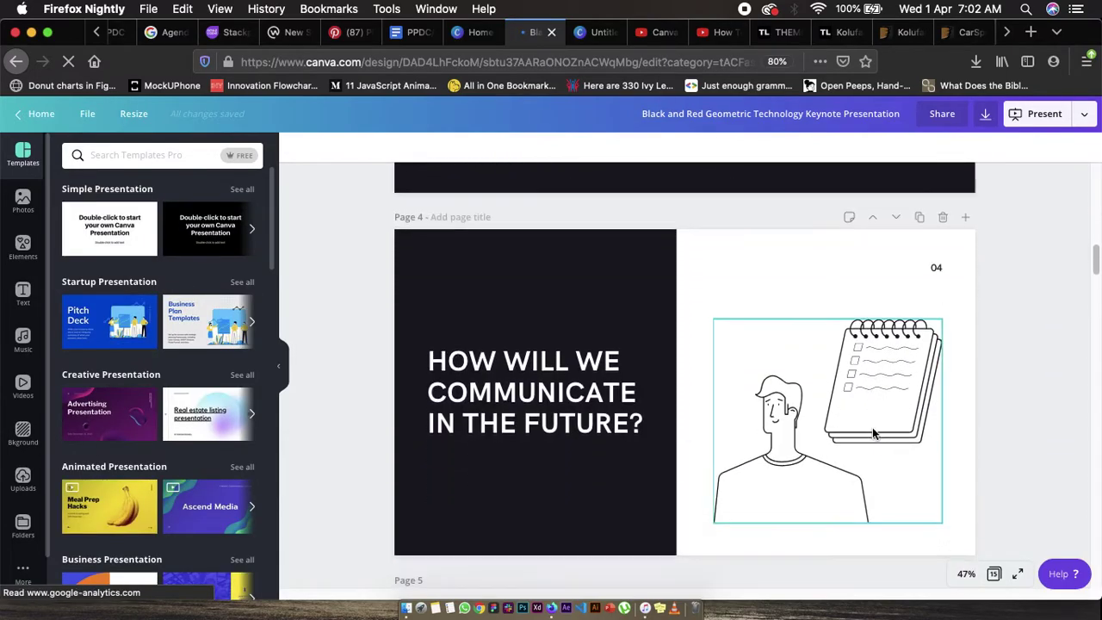
scroll(871, 433, "down", 6)
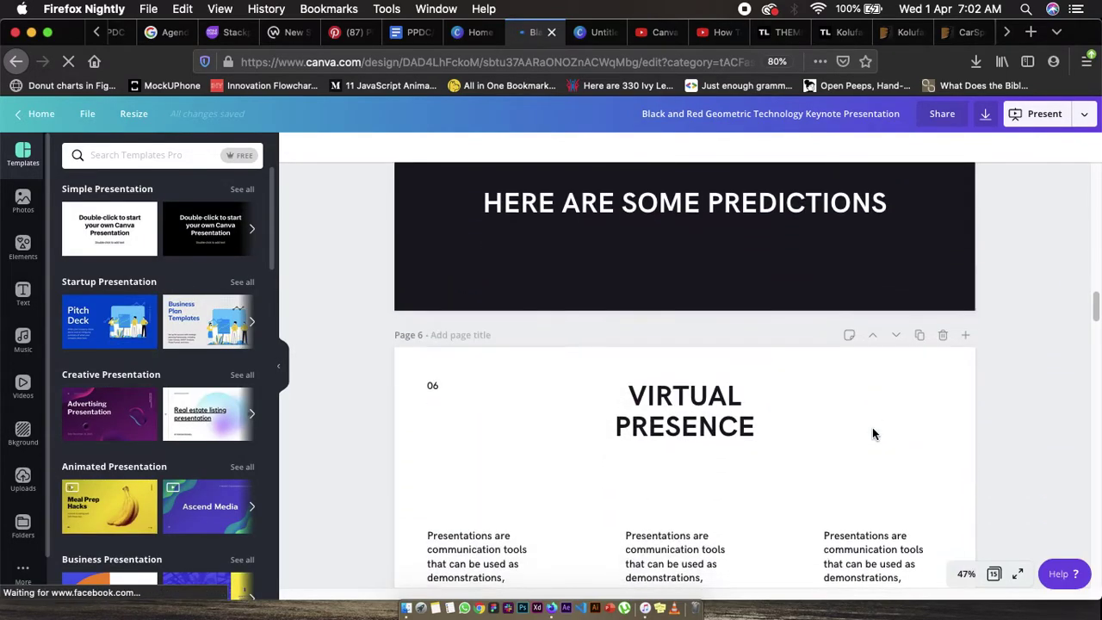
scroll(872, 427, "up", 20)
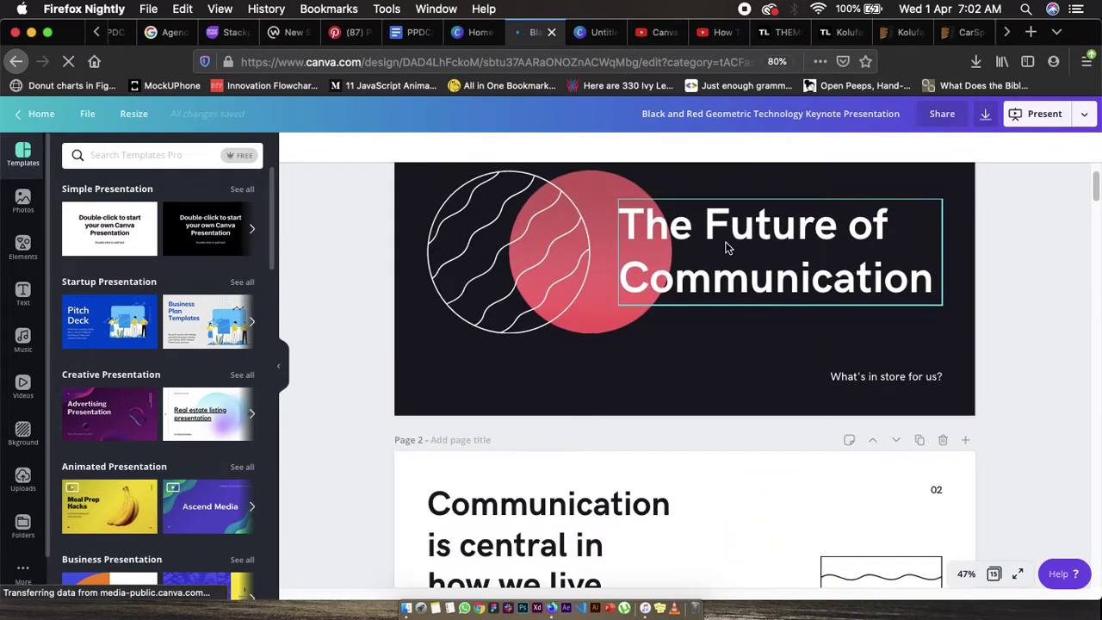
scroll(726, 246, "up", 2)
Replace the first slide's title text with 'DESIGN THINKING'
left_click(729, 340)
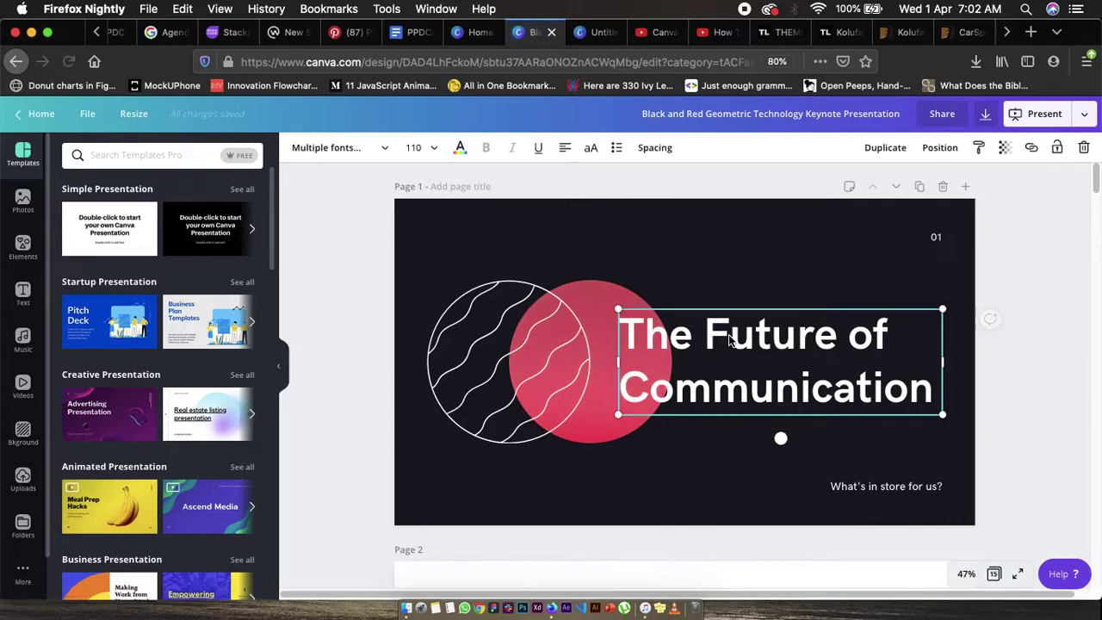
left_click(772, 343)
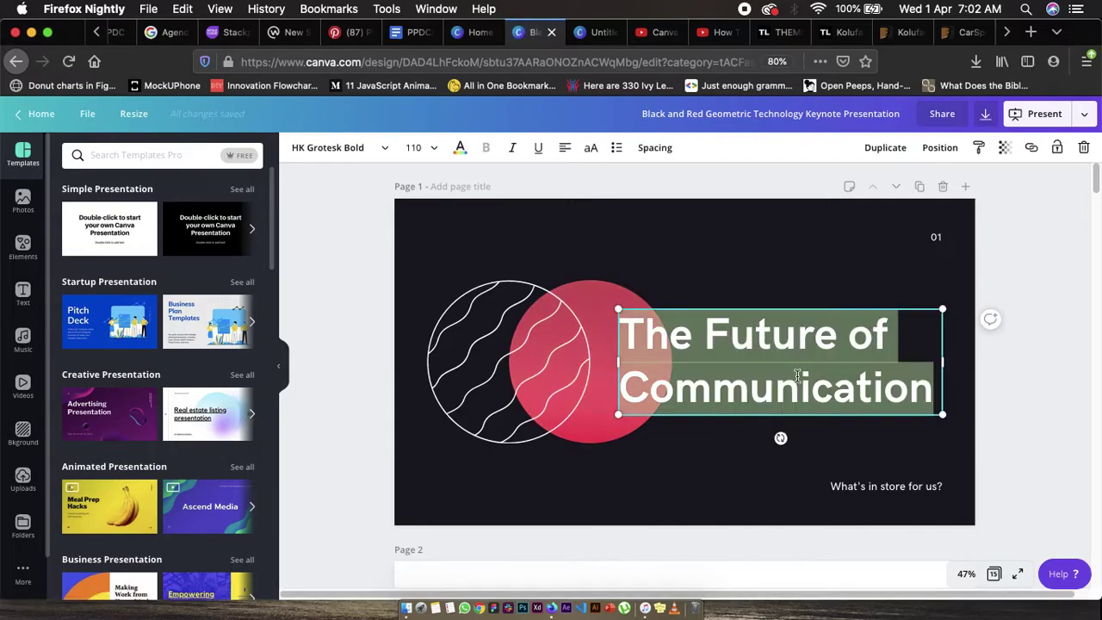
type("DESIGN THINKIJG")
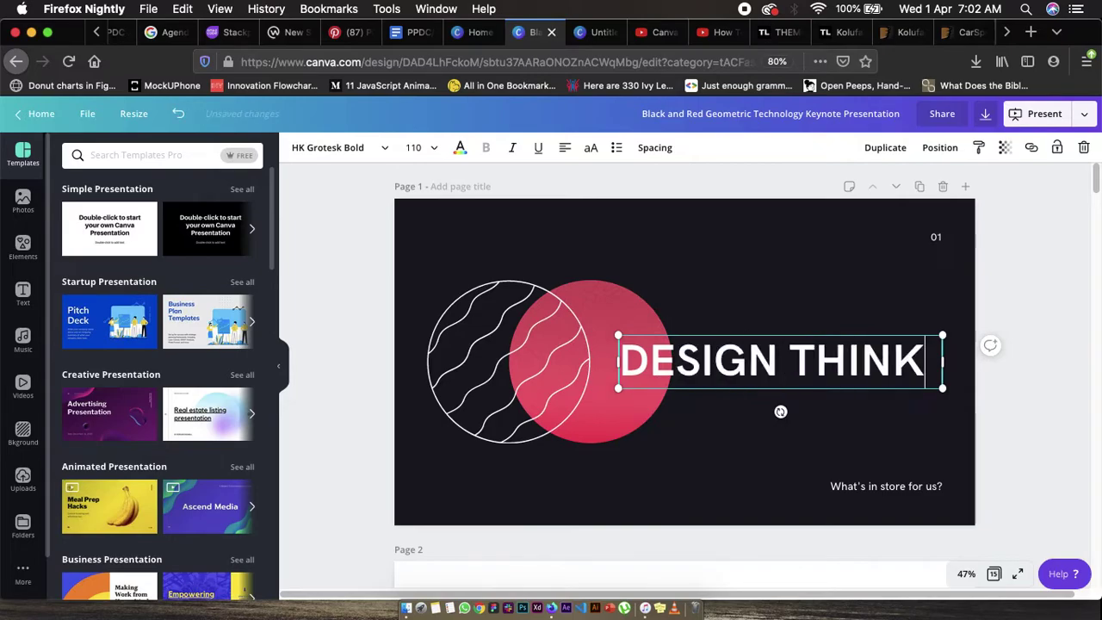
key("BackSpace")
key("BackSpace")
key("BackSpace")
type("ING")
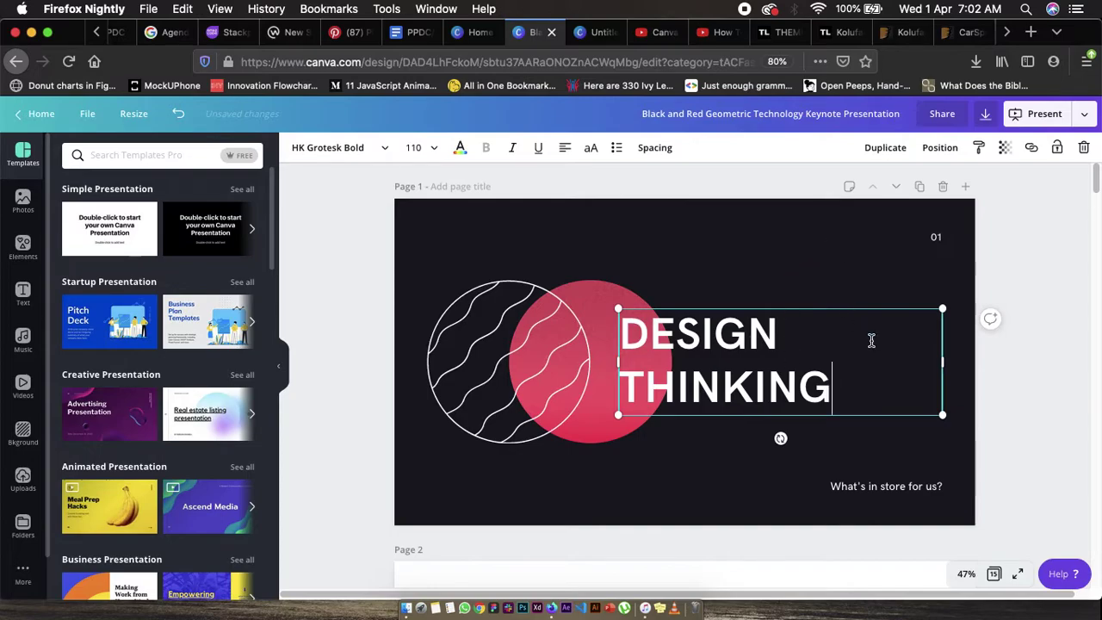
Widen the title box so DESIGN THINKING fits one line, and shift it slightly left
left_click_drag(944, 365, 1005, 344)
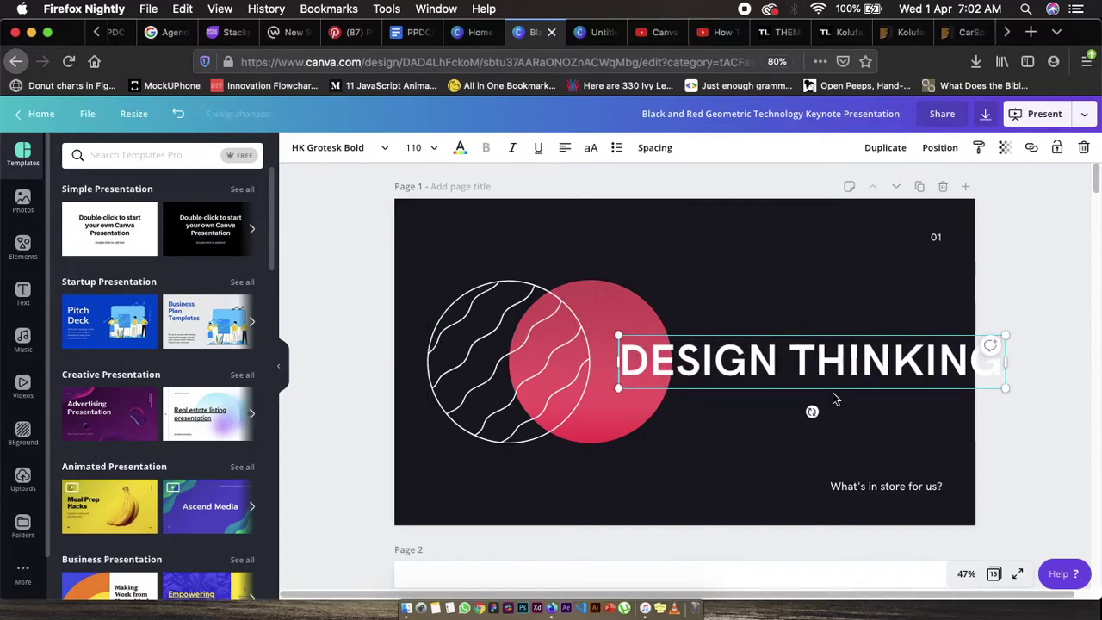
left_click_drag(831, 389, 781, 387)
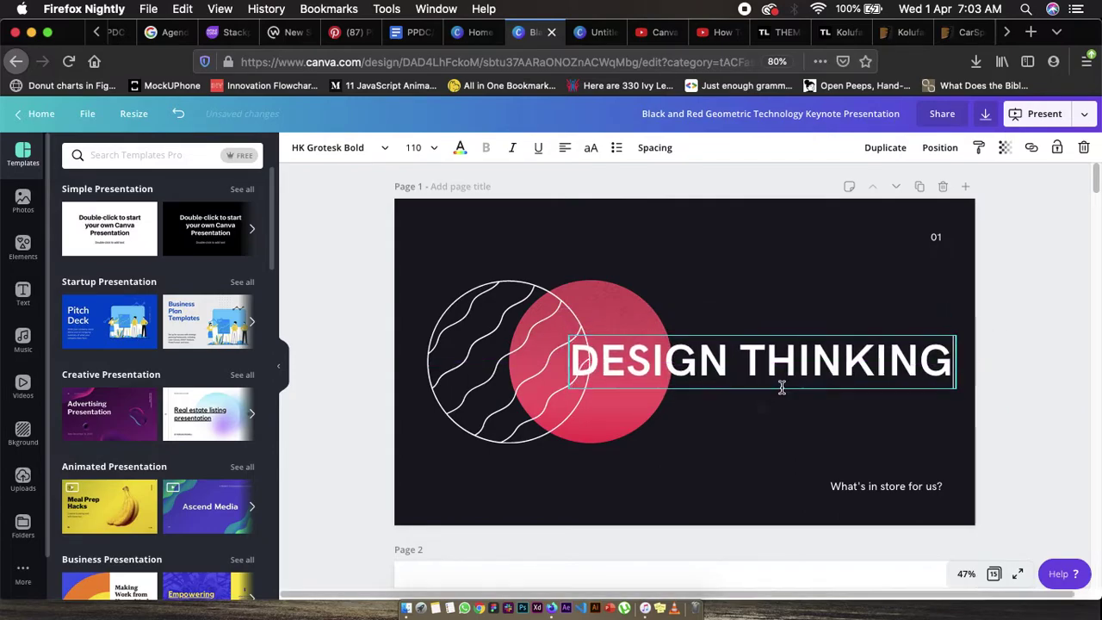
left_click(1039, 275)
Scale down the wavy-line and pink circle graphic behind the DESIGN THINKING title
left_click(618, 309)
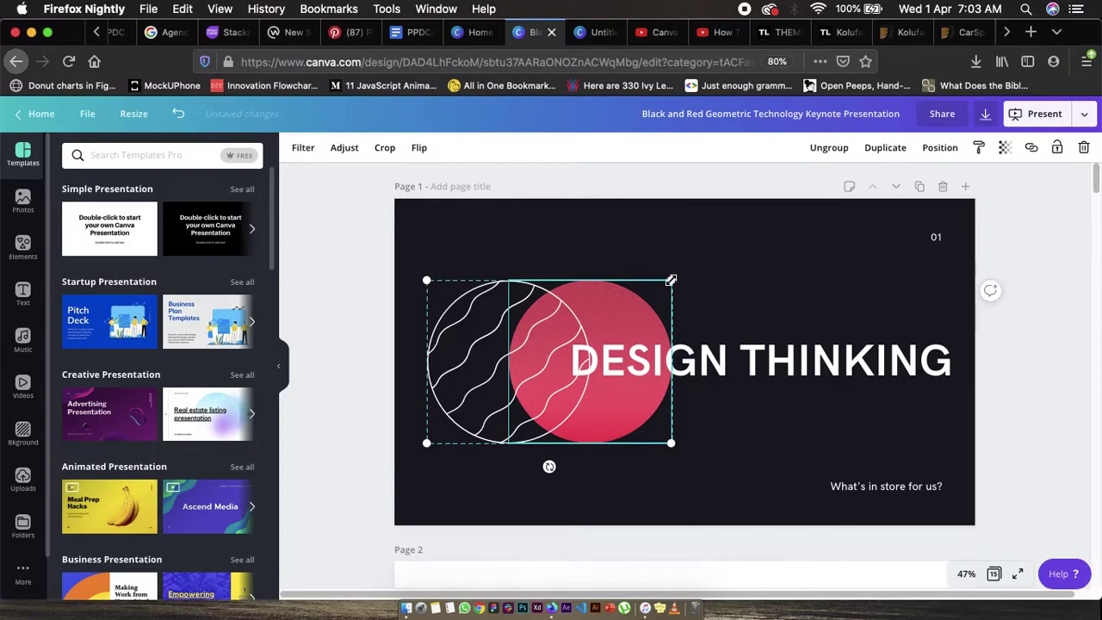
left_click_drag(671, 279, 645, 307)
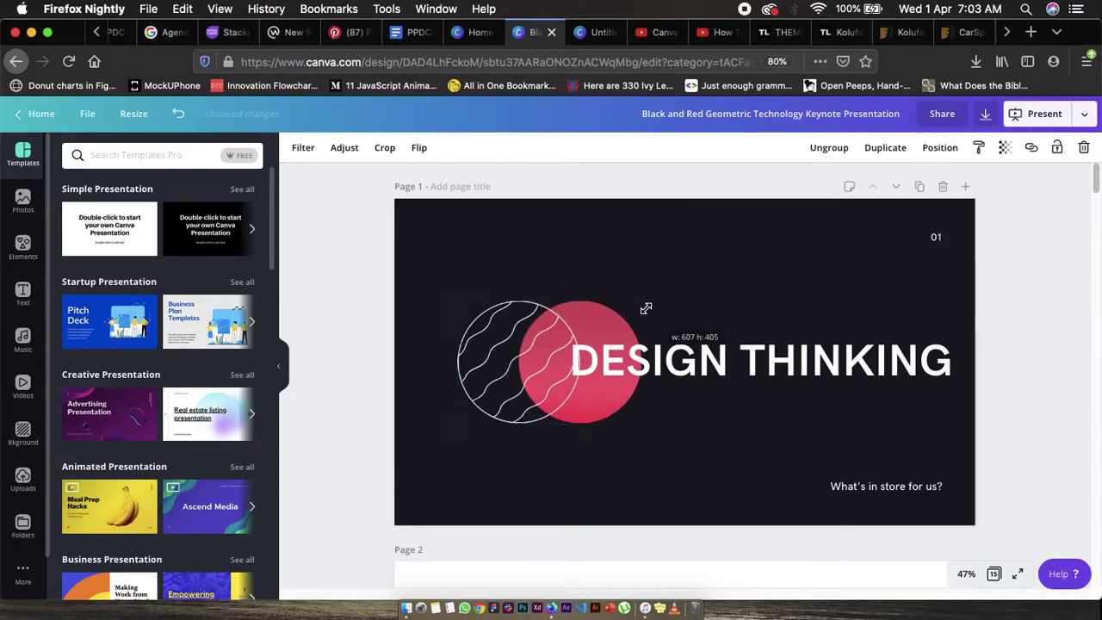
left_click(1012, 294)
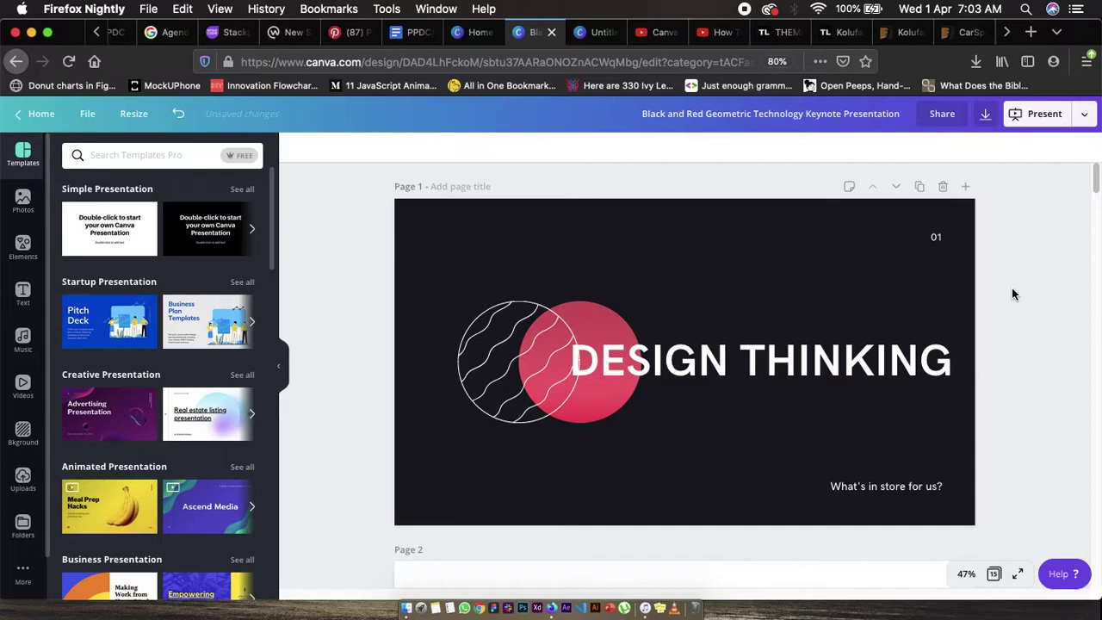
scroll(787, 357, "down", 2)
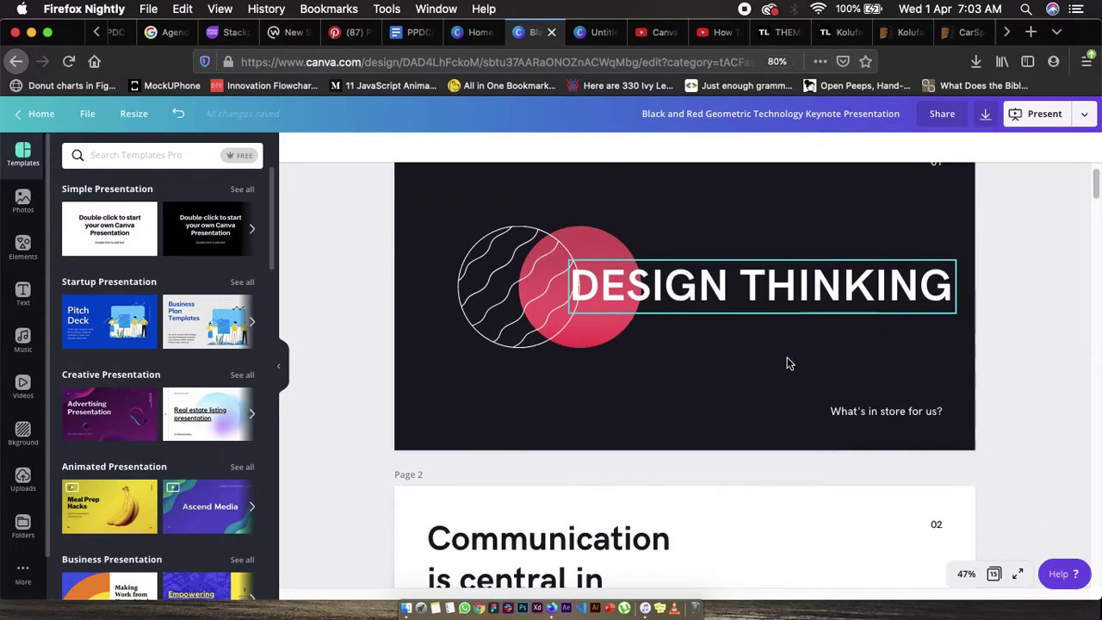
scroll(787, 357, "up", 2)
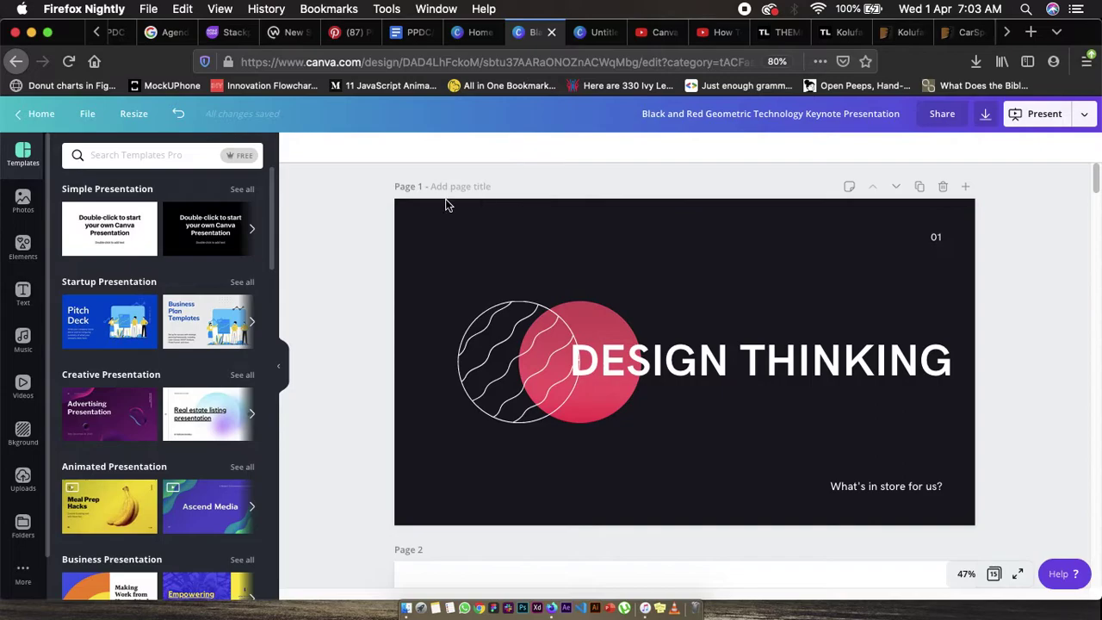
left_click(474, 249)
Change the slide background to dark blue, after briefly trying purple
left_click(296, 148)
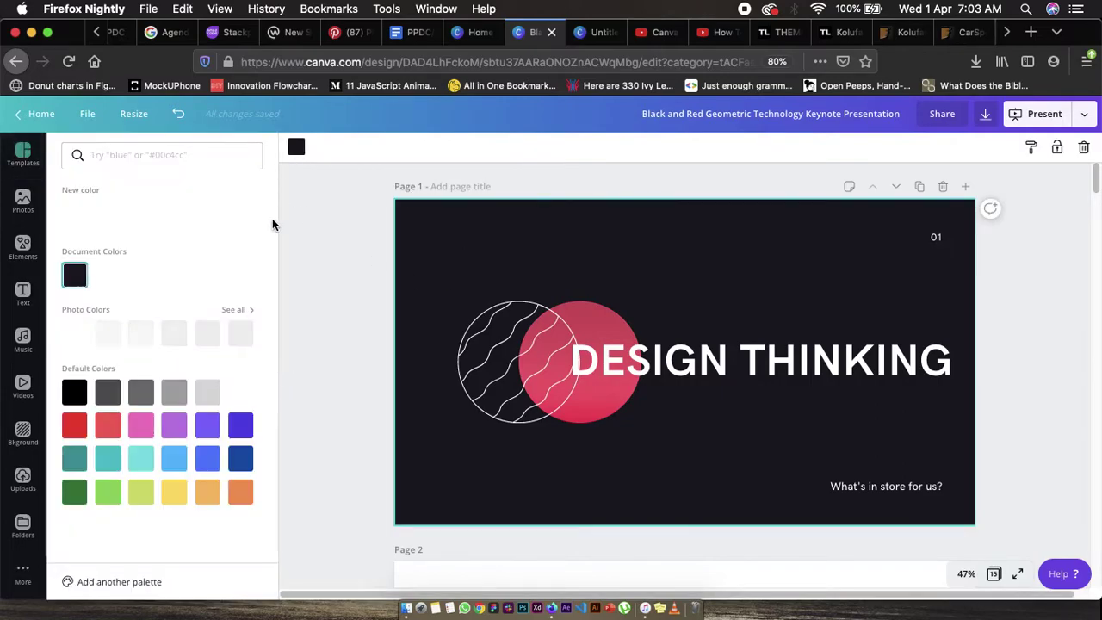
left_click(207, 366)
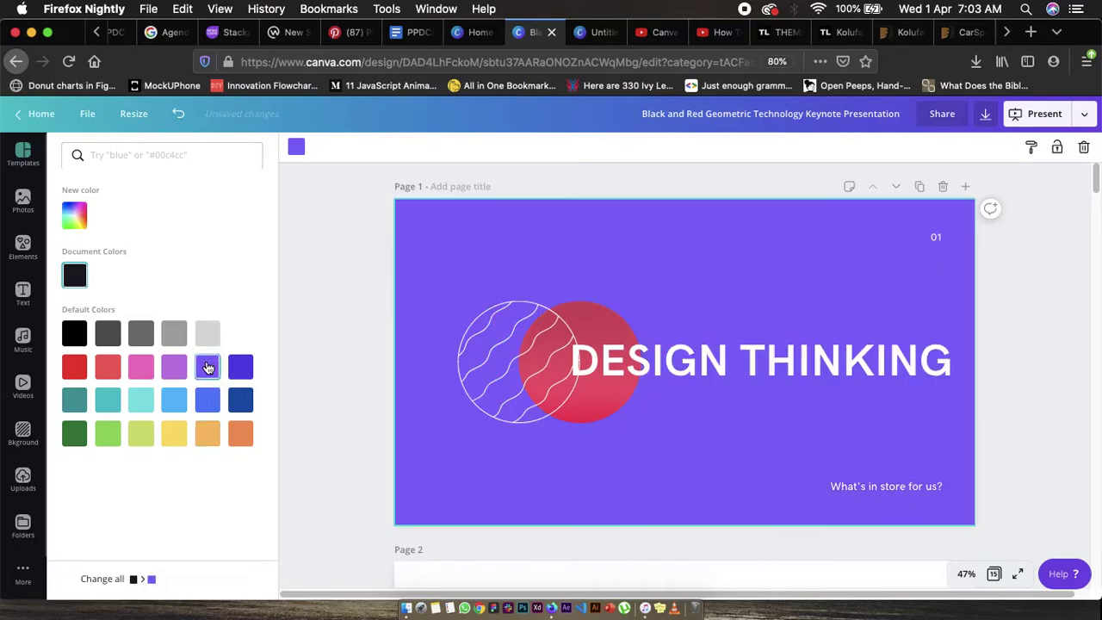
left_click(240, 401)
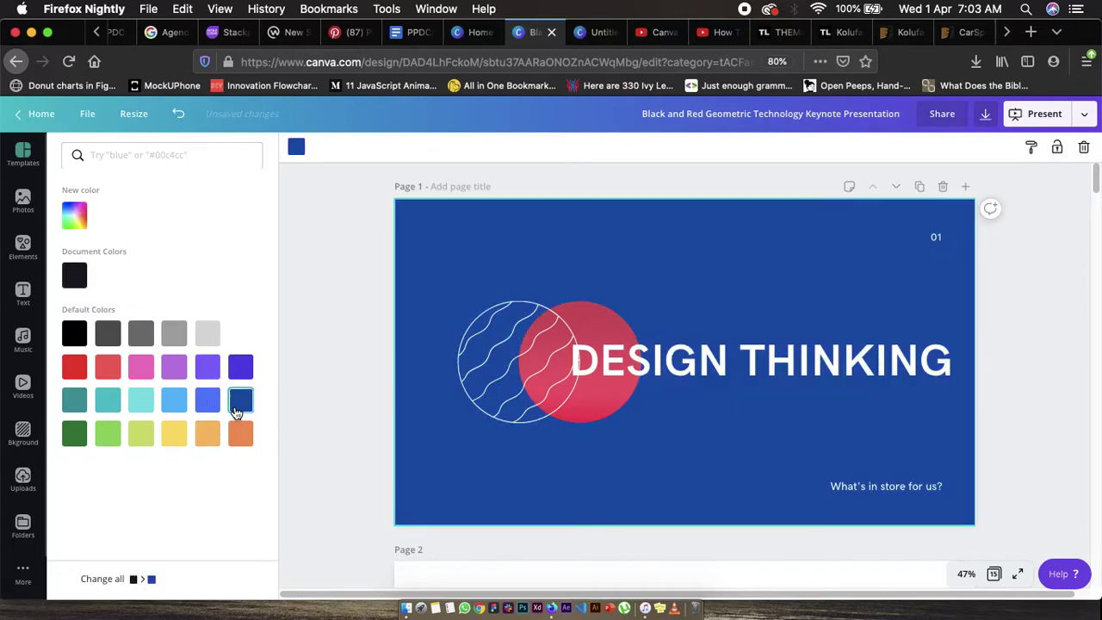
key("Escape")
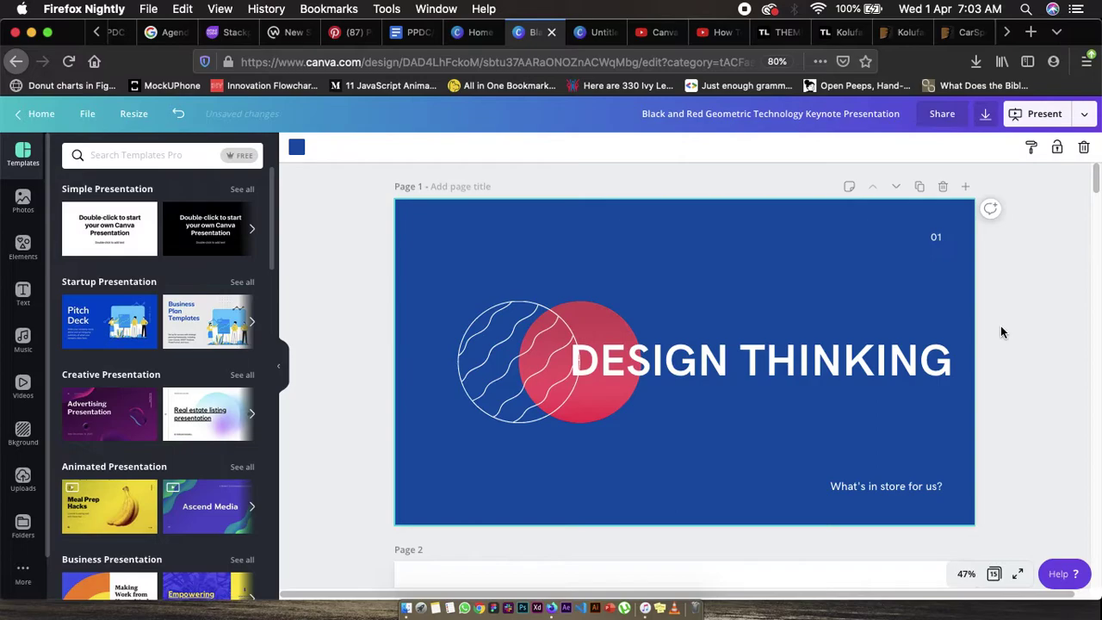
scroll(1000, 332, "down", 5)
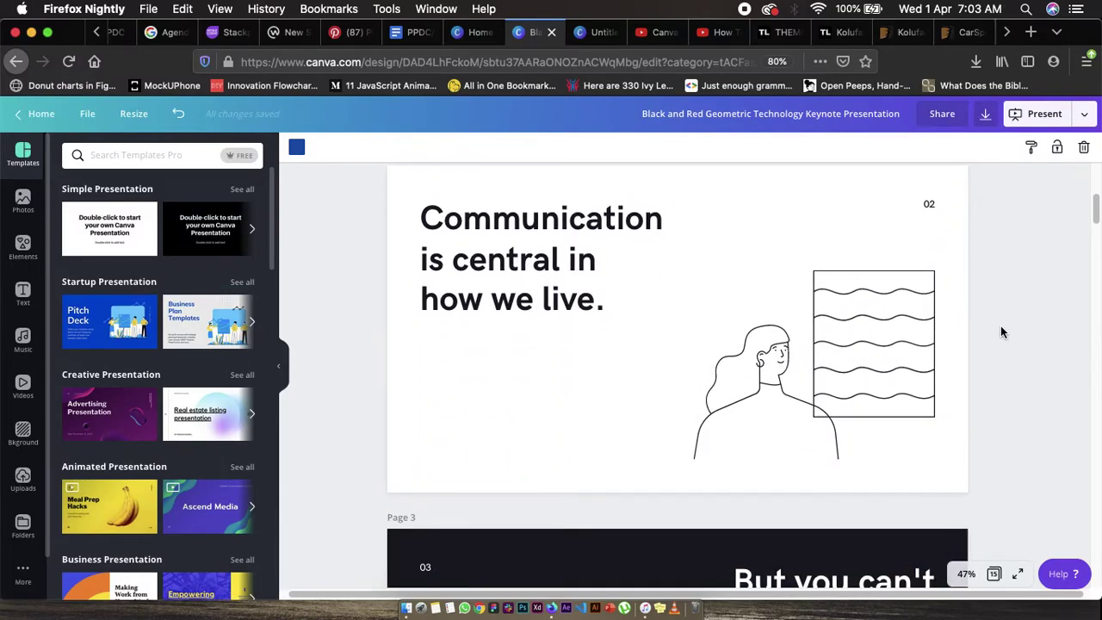
scroll(1000, 331, "up", 5)
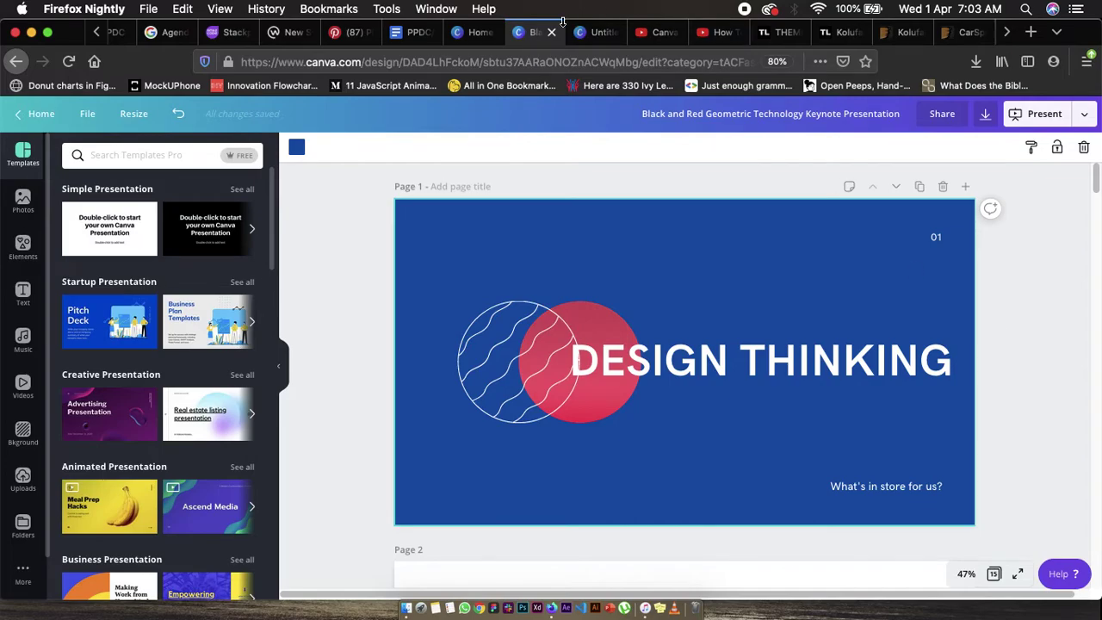
From the Home page, open all Facebook Posts templates and scroll through them
left_click(472, 32)
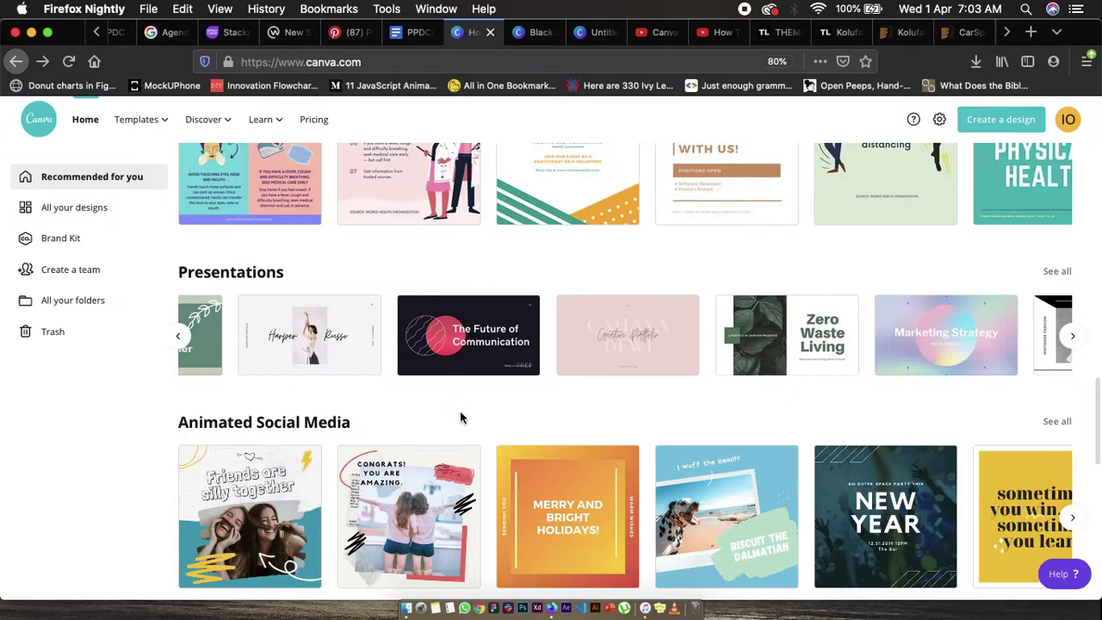
scroll(460, 417, "down", 5)
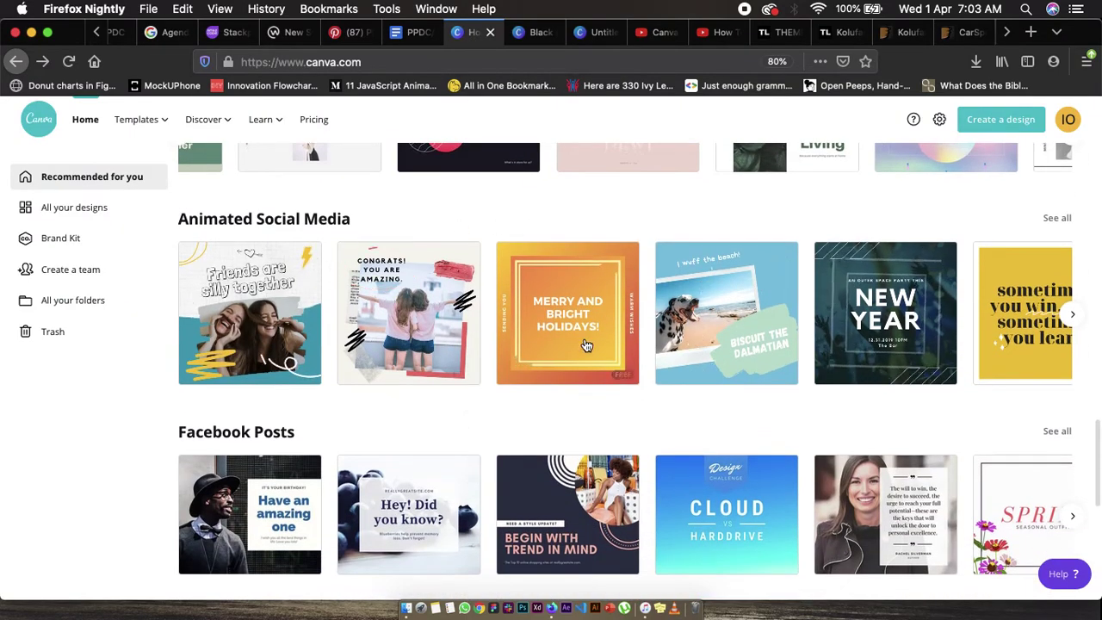
scroll(548, 366, "down", 3)
scroll(548, 368, "up", 1)
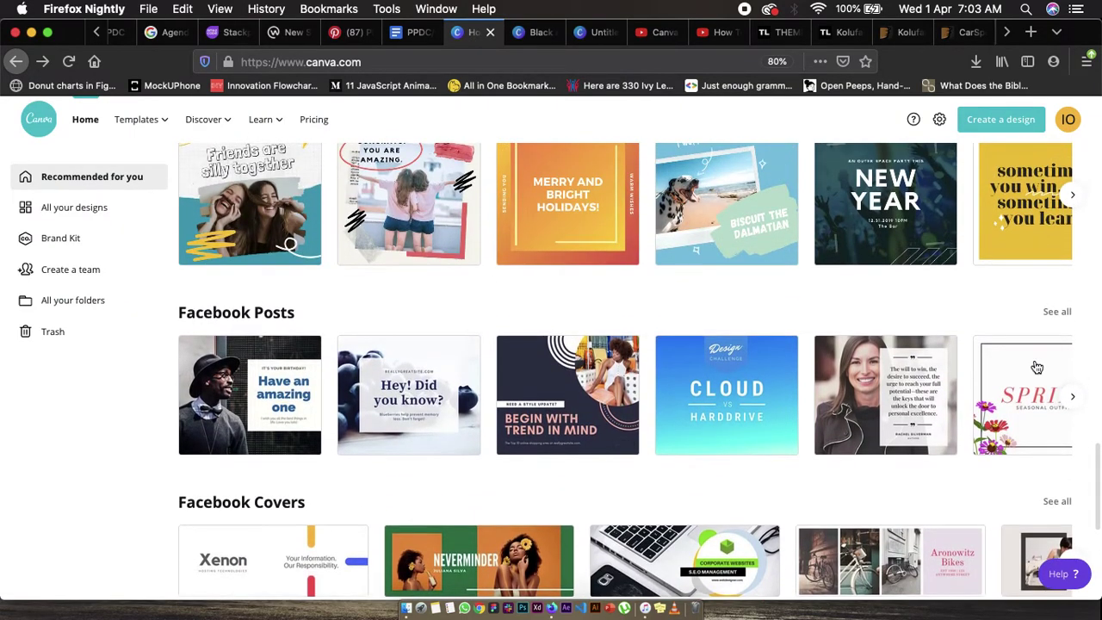
left_click(1058, 310)
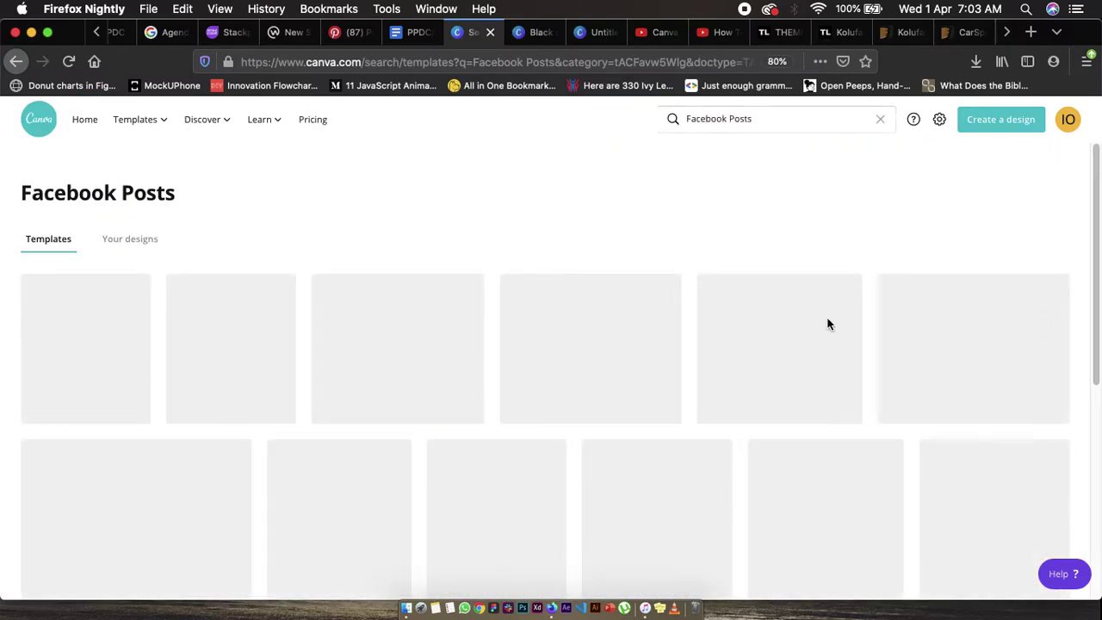
scroll(547, 463, "down", 10)
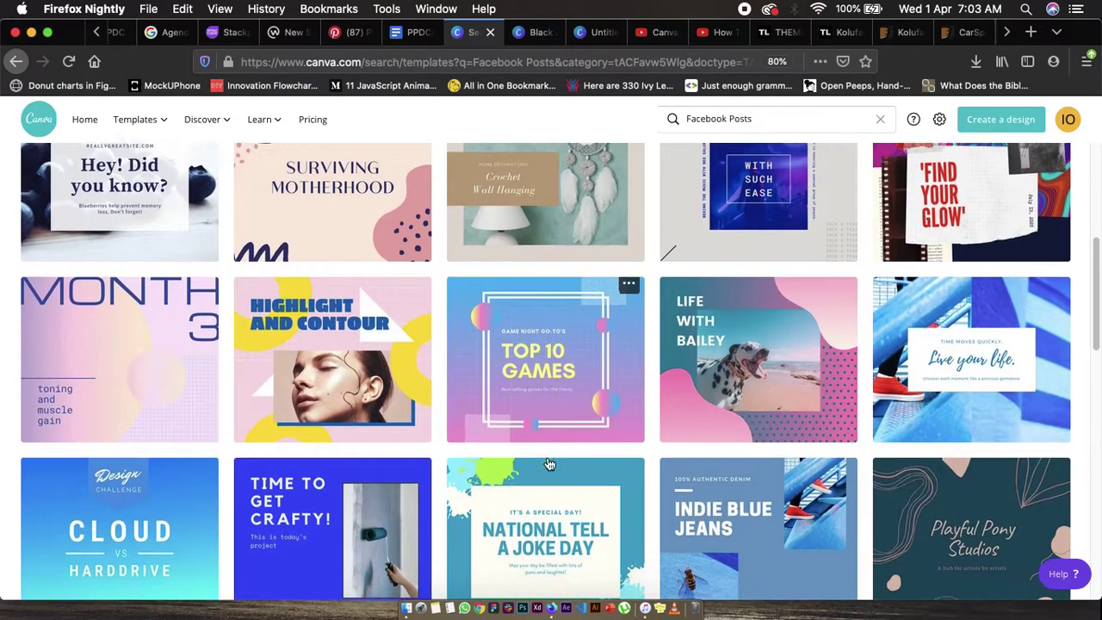
scroll(549, 465, "down", 3)
scroll(549, 464, "up", 7)
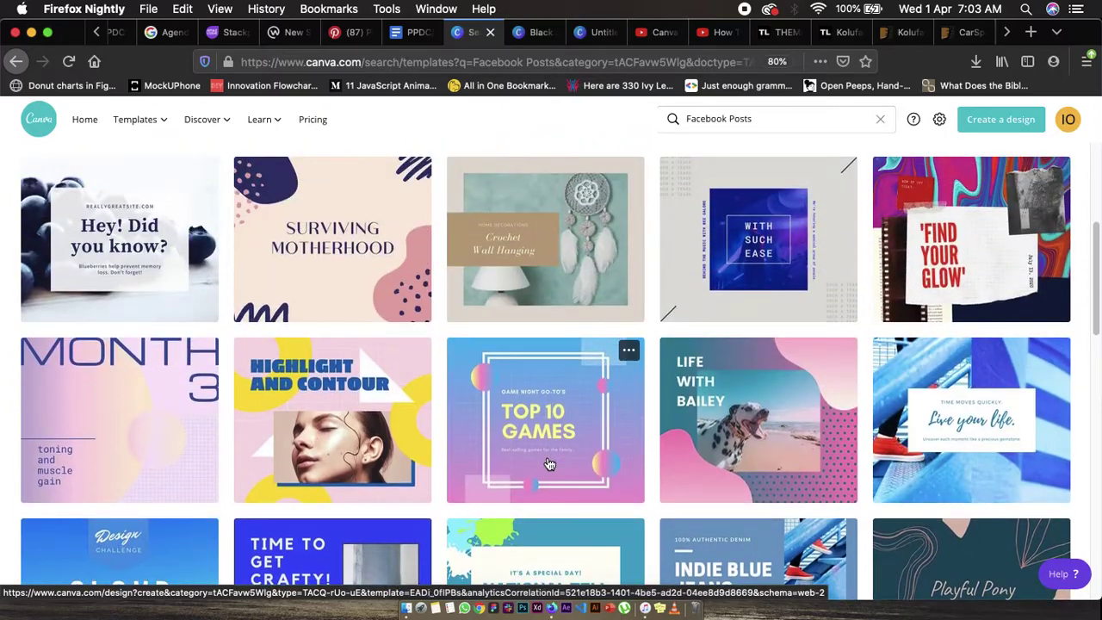
scroll(549, 465, "up", 3)
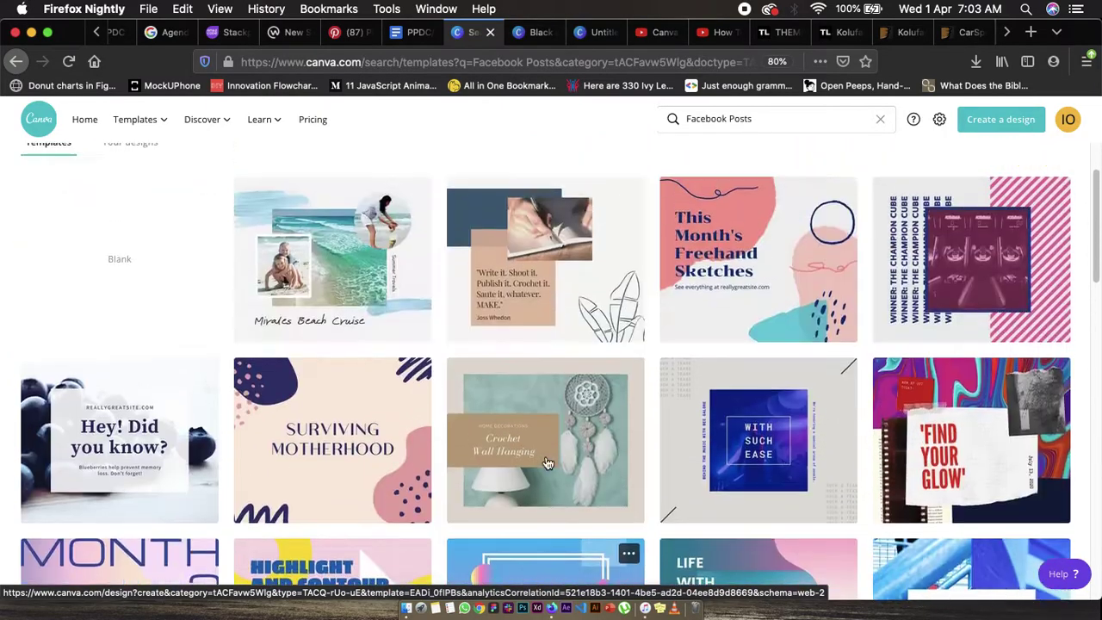
scroll(547, 463, "down", 7)
scroll(547, 463, "down", 15)
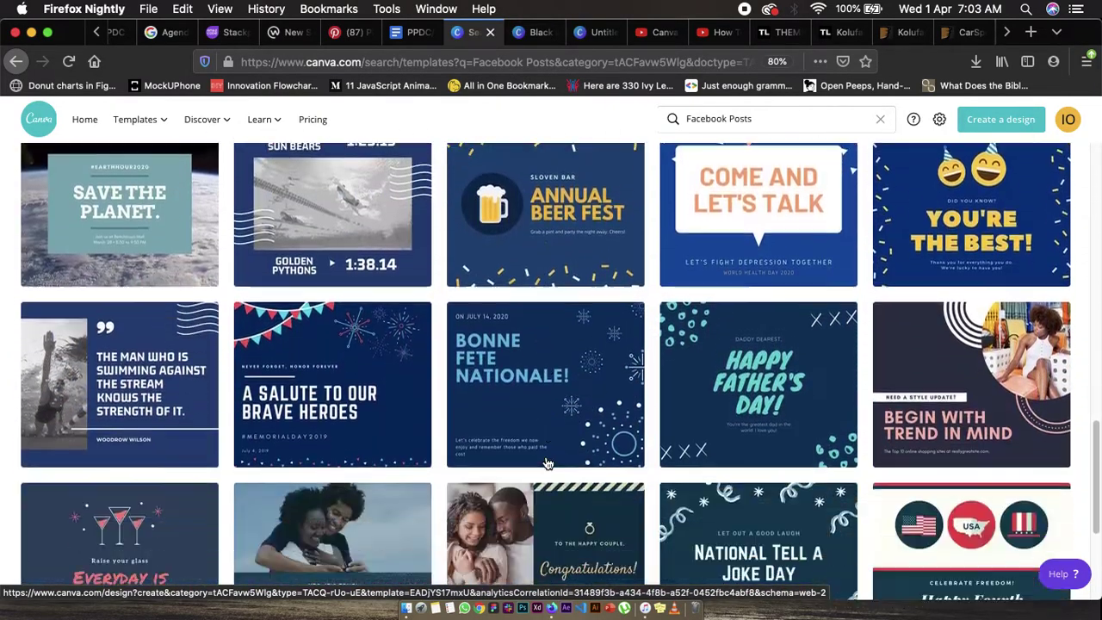
scroll(547, 463, "up", 15)
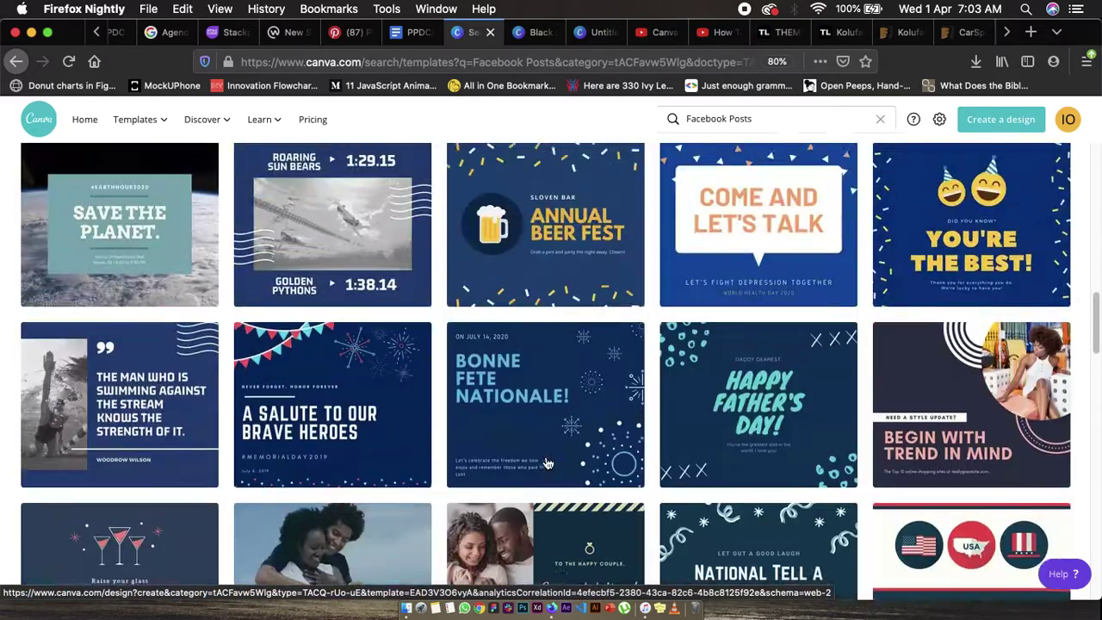
Enter custom dimensions of 1080 × 1080, keeping px as the unit
left_click(991, 129)
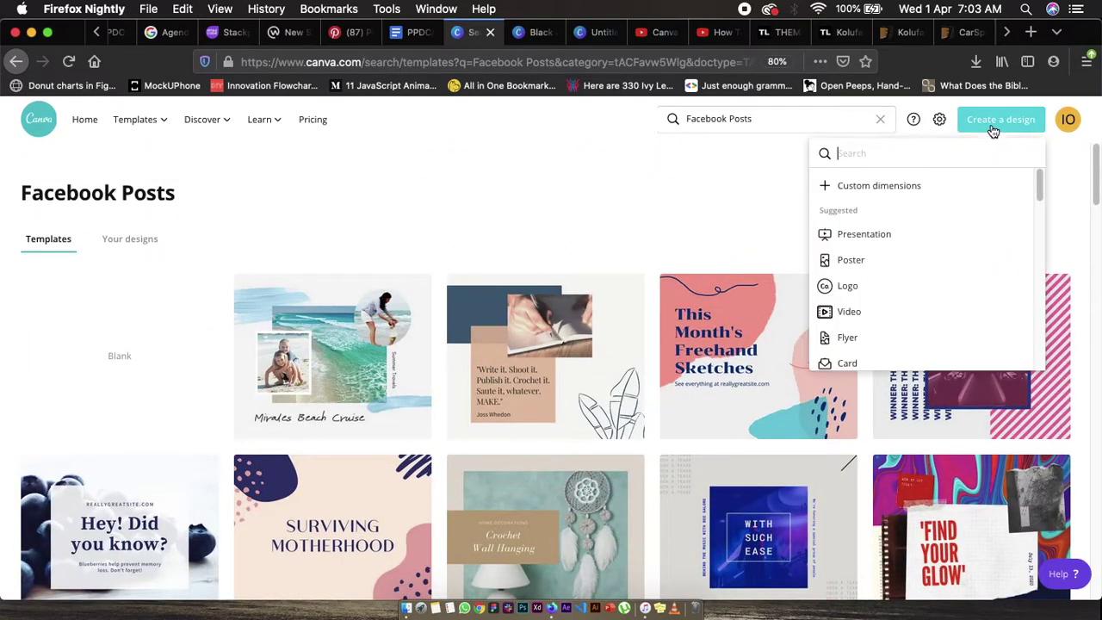
left_click(878, 186)
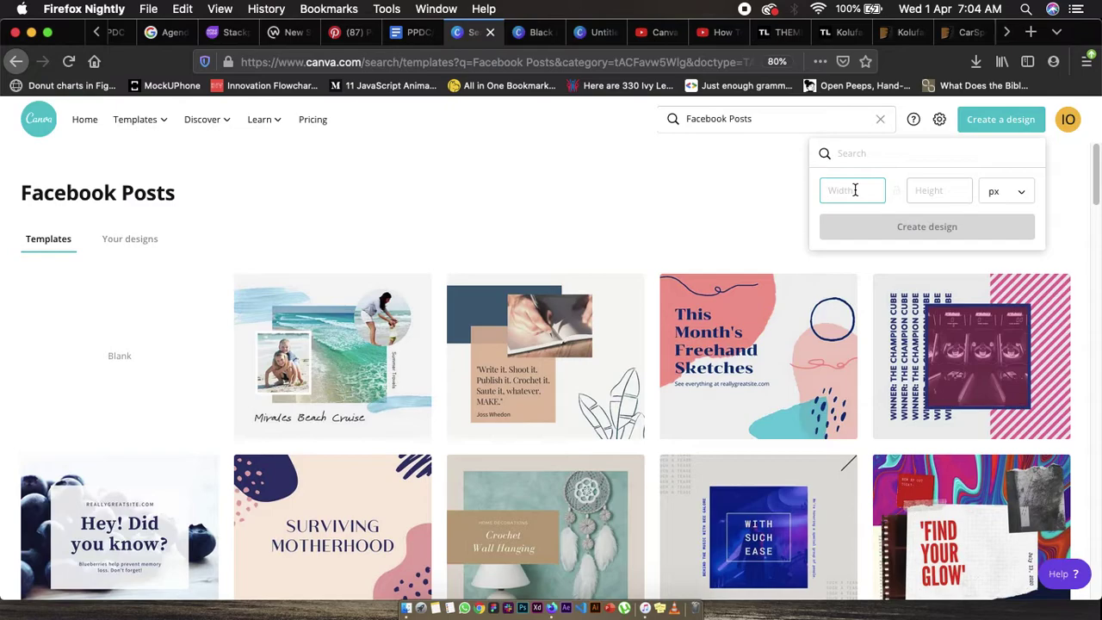
type("1080")
key("Tab")
type("5")
key("BackSpace")
type("1080")
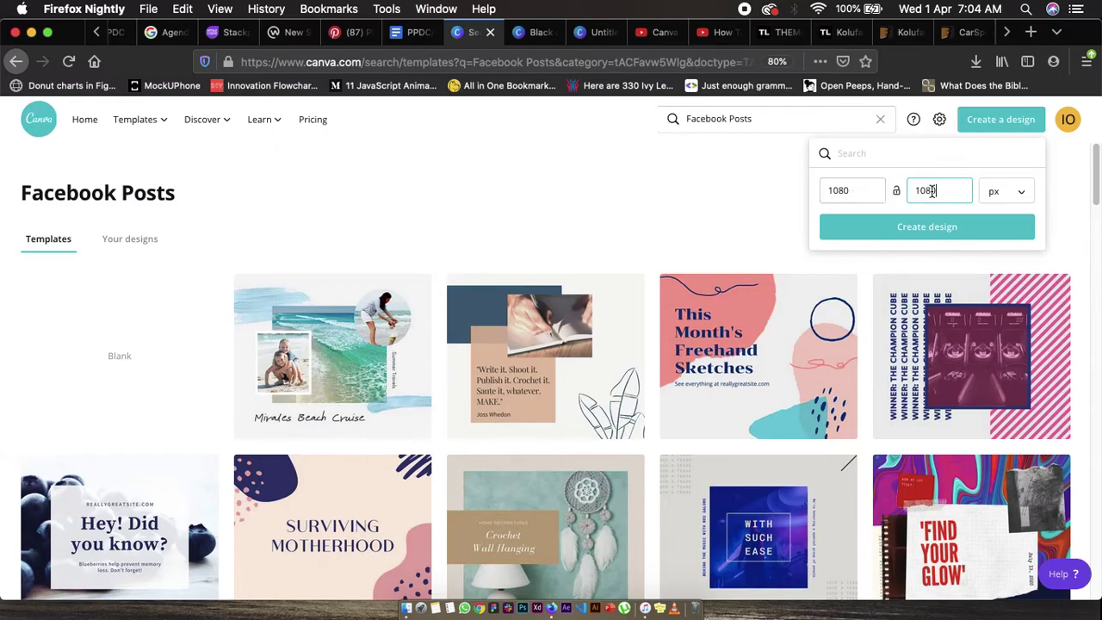
left_click(1024, 201)
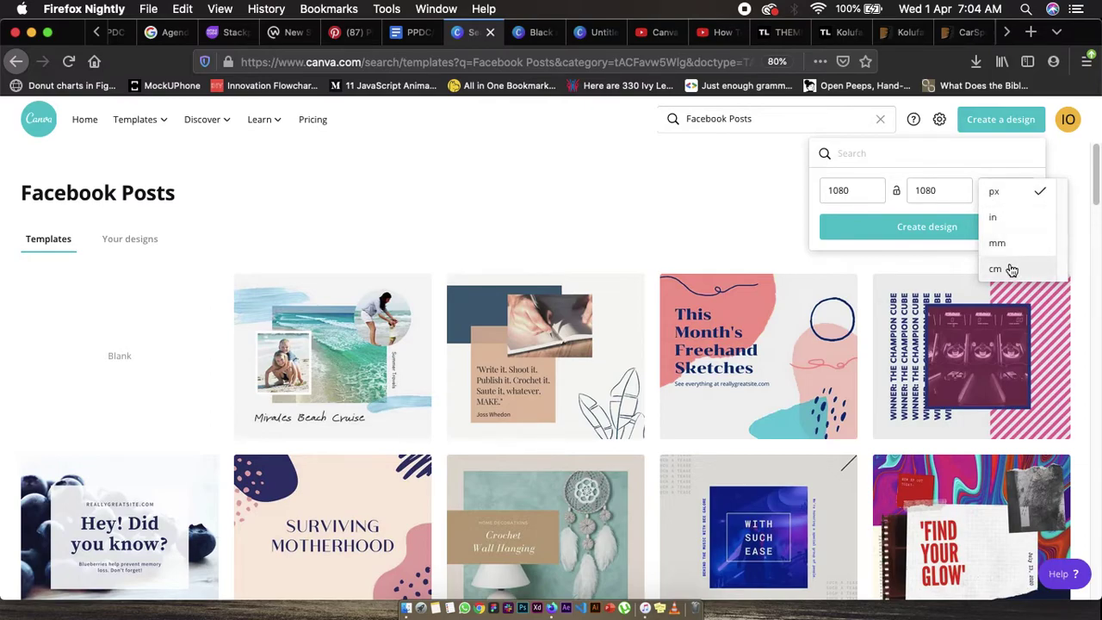
left_click(996, 193)
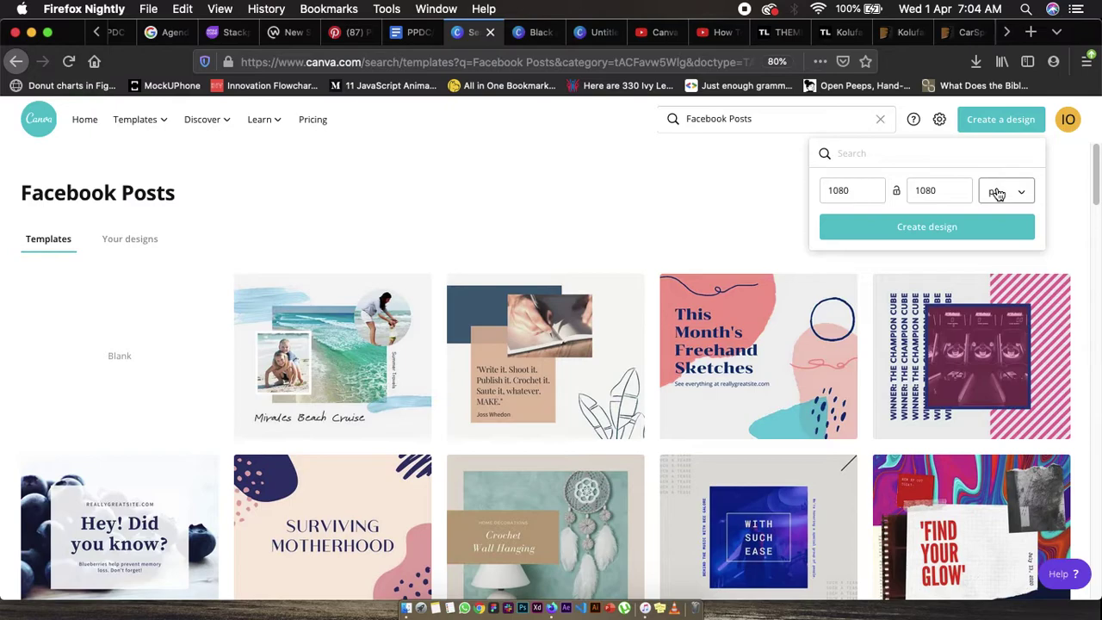